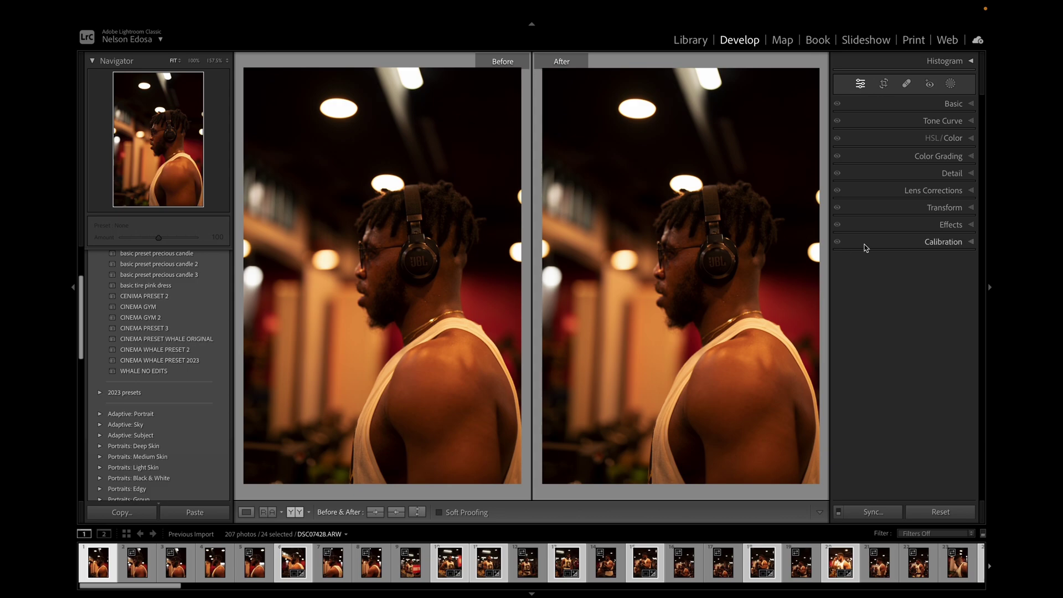
Step: Cool the photo's white balance by setting Temp to 4,068 and Tint to +10
{"action": "left_click", "coordinate": [972, 104]}
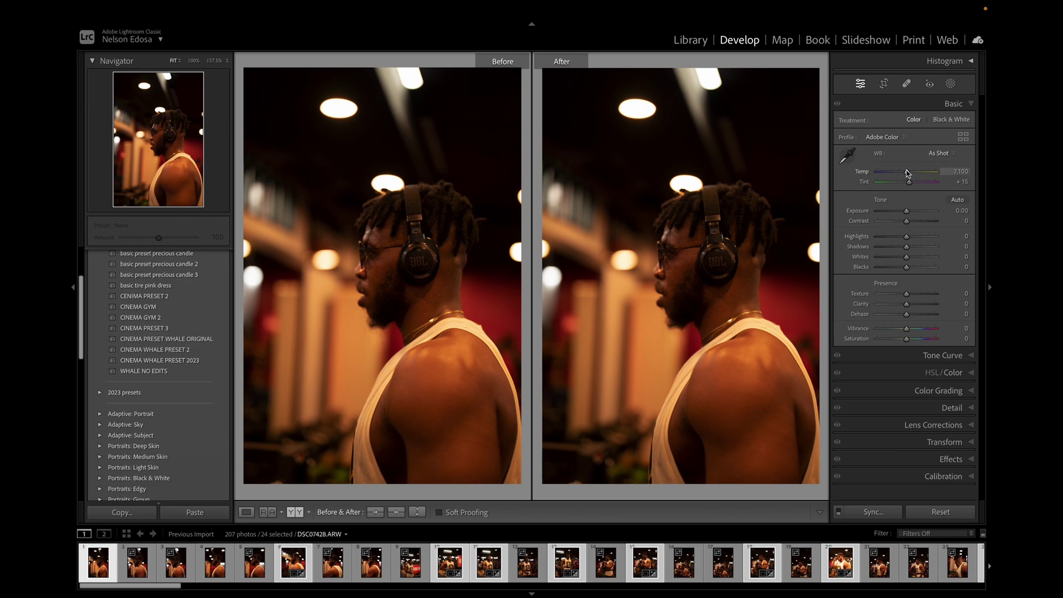
{"action": "mouse_move", "coordinate": [908, 173]}
{"action": "left_mouse_down"}
{"action": "mouse_move", "coordinate": [889, 173]}
{"action": "mouse_move", "coordinate": [897, 179]}
{"action": "left_mouse_up"}
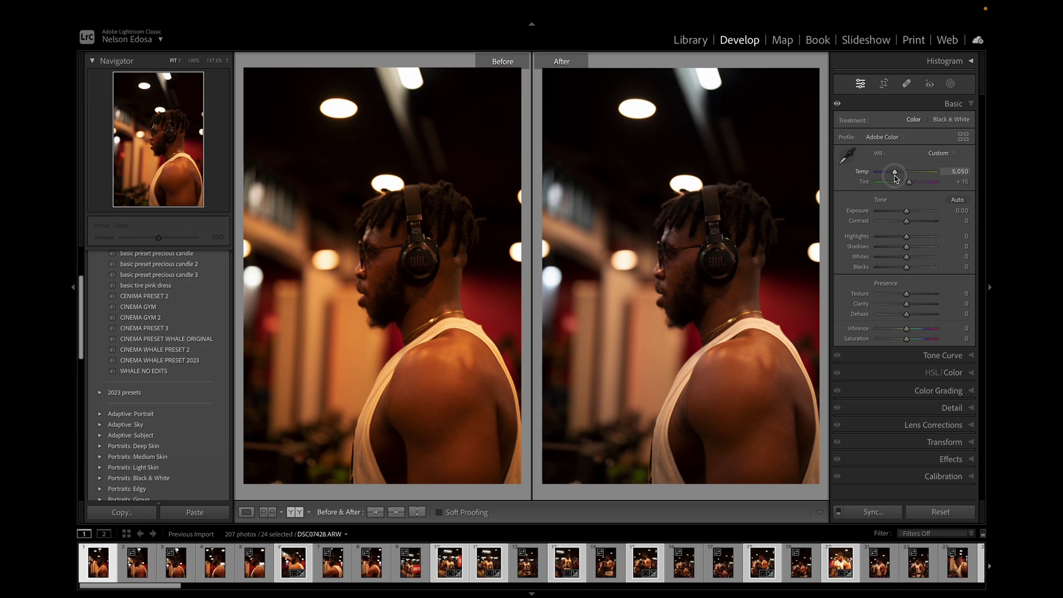
{"action": "left_click_drag", "start_coordinate": [897, 178], "coordinate": [891, 176]}
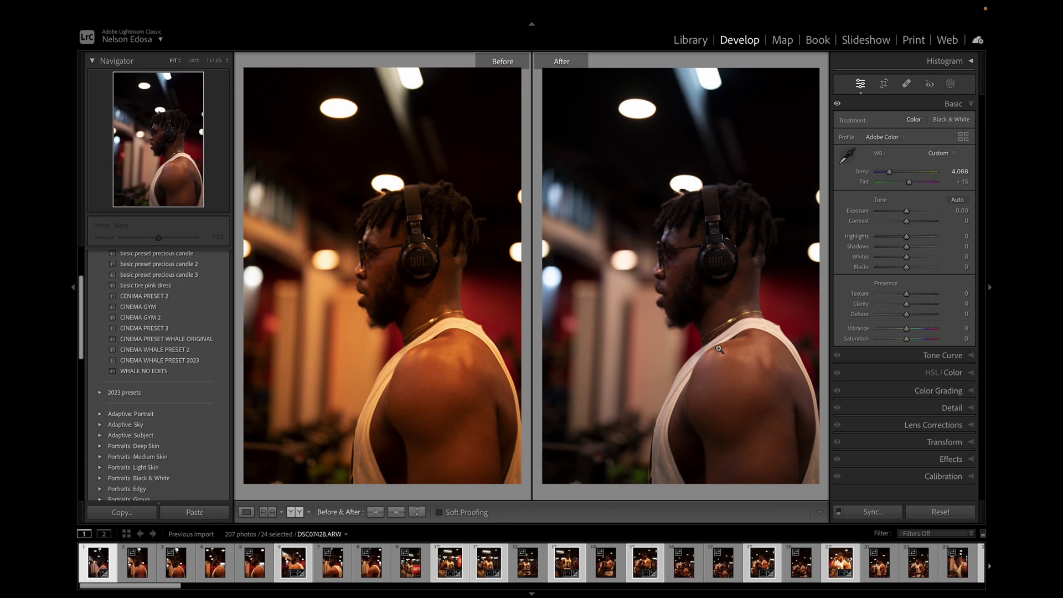
{"action": "left_click_drag", "start_coordinate": [909, 182], "coordinate": [909, 183]}
Step: Set the photo's Exposure to +0.30 and its Contrast to -50
{"action": "left_click", "coordinate": [910, 216]}
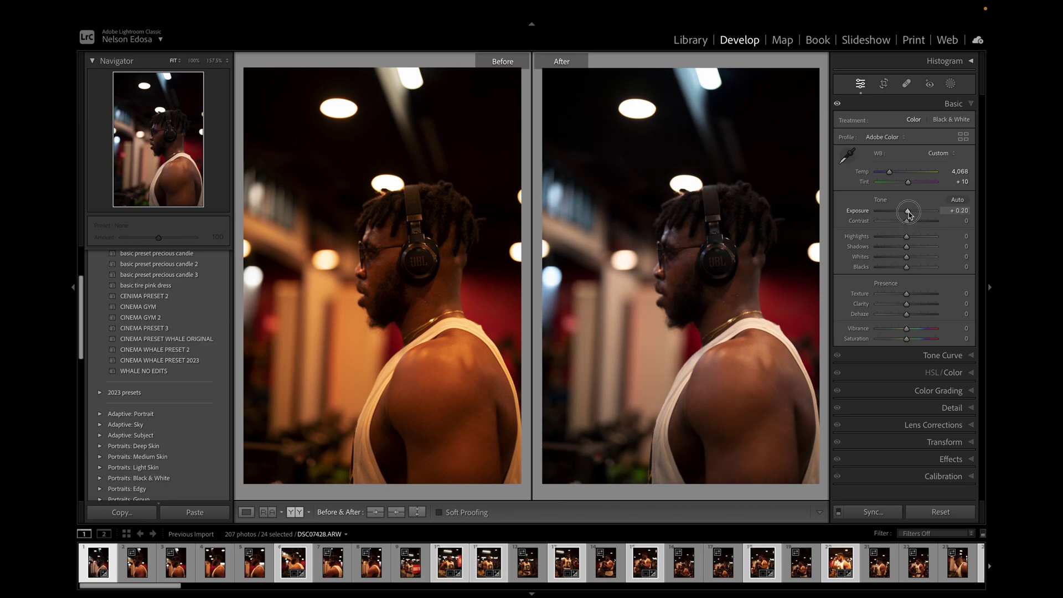
{"action": "left_click_drag", "start_coordinate": [910, 215], "coordinate": [911, 215]}
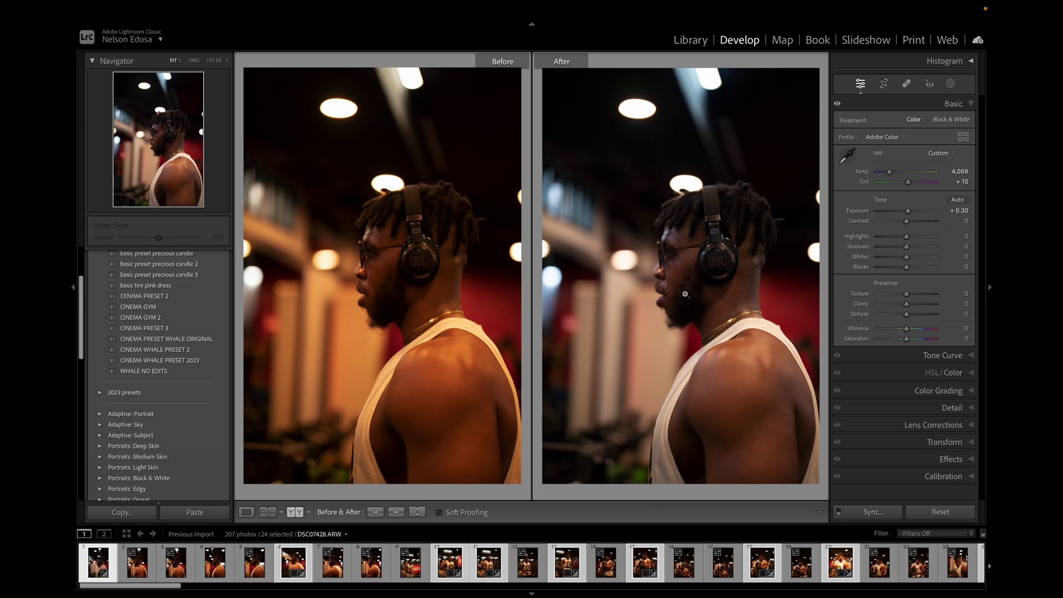
{"action": "left_click", "coordinate": [908, 222]}
{"action": "left_click_drag", "start_coordinate": [909, 223], "coordinate": [893, 222]}
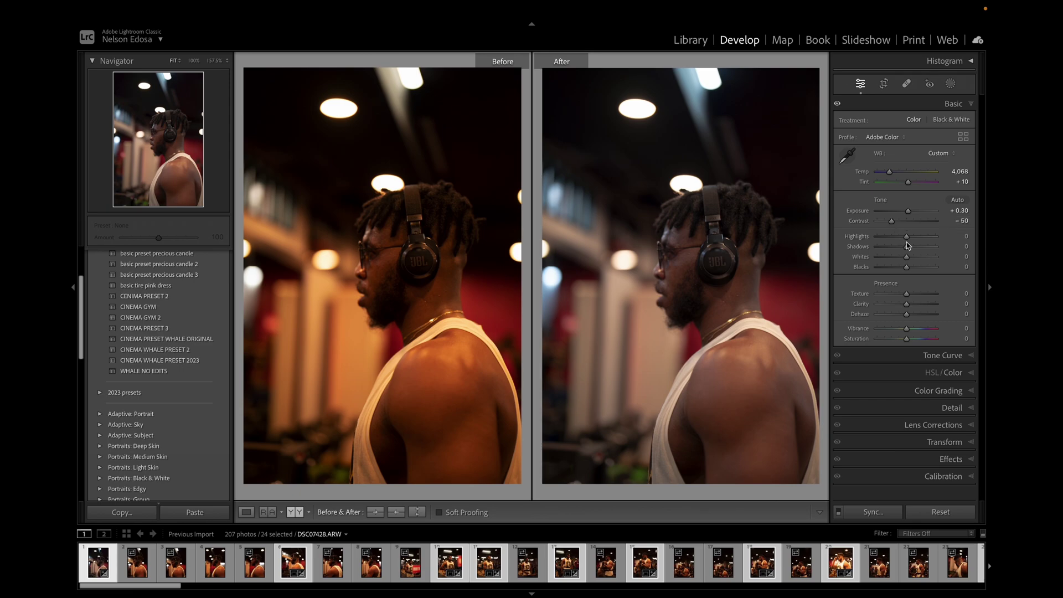
Step: Set Highlights to -21, Shadows to +11 and Whites to -11, and slightly lower the overall Saturation
{"action": "left_click_drag", "start_coordinate": [909, 241], "coordinate": [908, 242]}
{"action": "left_click_drag", "start_coordinate": [903, 237], "coordinate": [900, 236]}
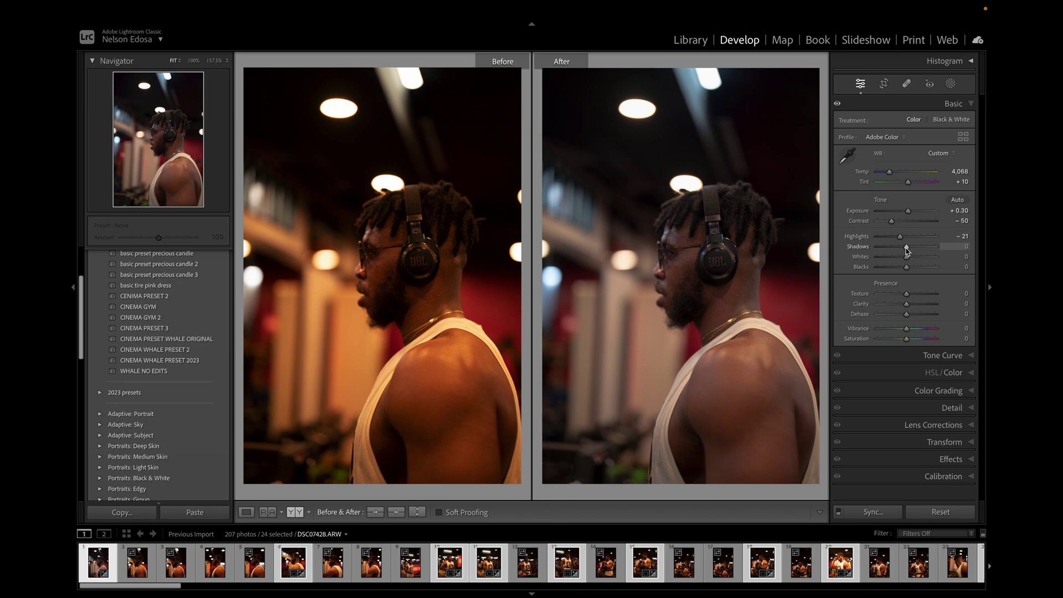
{"action": "left_click_drag", "start_coordinate": [907, 250], "coordinate": [910, 253]}
{"action": "left_click_drag", "start_coordinate": [908, 259], "coordinate": [909, 260]}
{"action": "left_click_drag", "start_coordinate": [908, 258], "coordinate": [905, 258]}
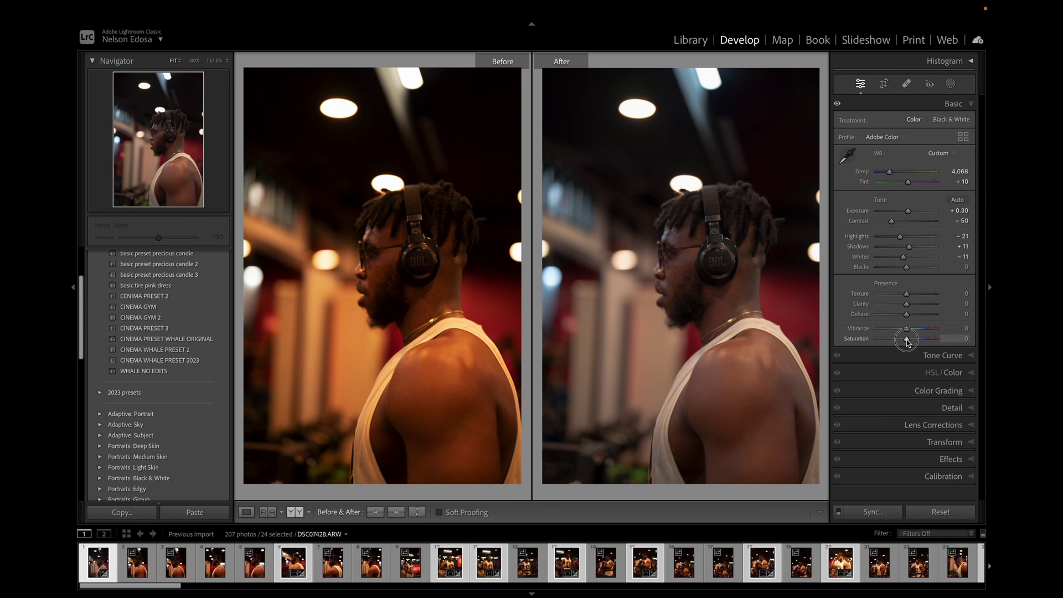
{"action": "left_click_drag", "start_coordinate": [908, 342], "coordinate": [905, 341]}
{"action": "left_click", "coordinate": [970, 106]}
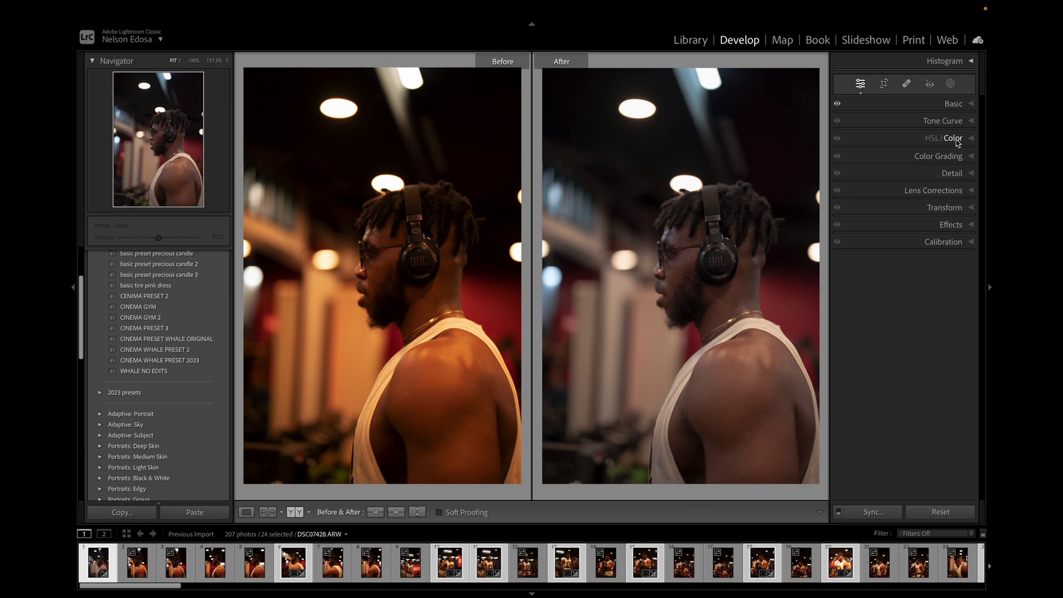
Step: In the HSL color adjustments, lower the red hue slightly and raise the red saturation slightly
{"action": "left_click", "coordinate": [969, 140]}
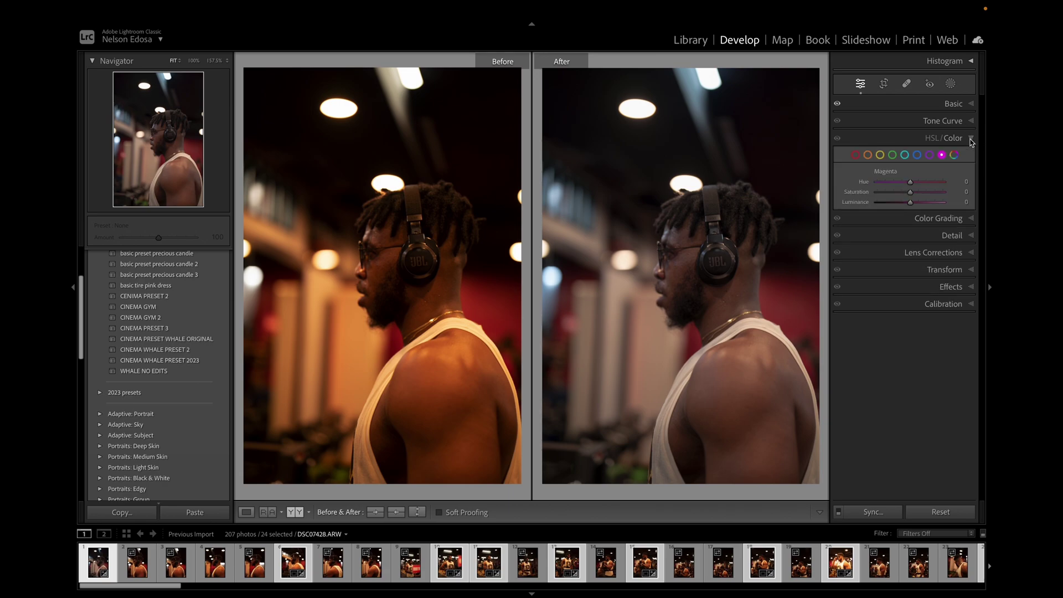
{"action": "left_click", "coordinate": [857, 156]}
{"action": "left_click_drag", "start_coordinate": [911, 184], "coordinate": [908, 185]}
{"action": "left_click_drag", "start_coordinate": [909, 185], "coordinate": [907, 185]}
{"action": "left_click_drag", "start_coordinate": [911, 194], "coordinate": [915, 196]}
Step: Set the orange hue to -10, orange saturation to +20 and orange luminance to about -41
{"action": "left_click", "coordinate": [869, 156]}
{"action": "left_click_drag", "start_coordinate": [909, 183], "coordinate": [906, 184]}
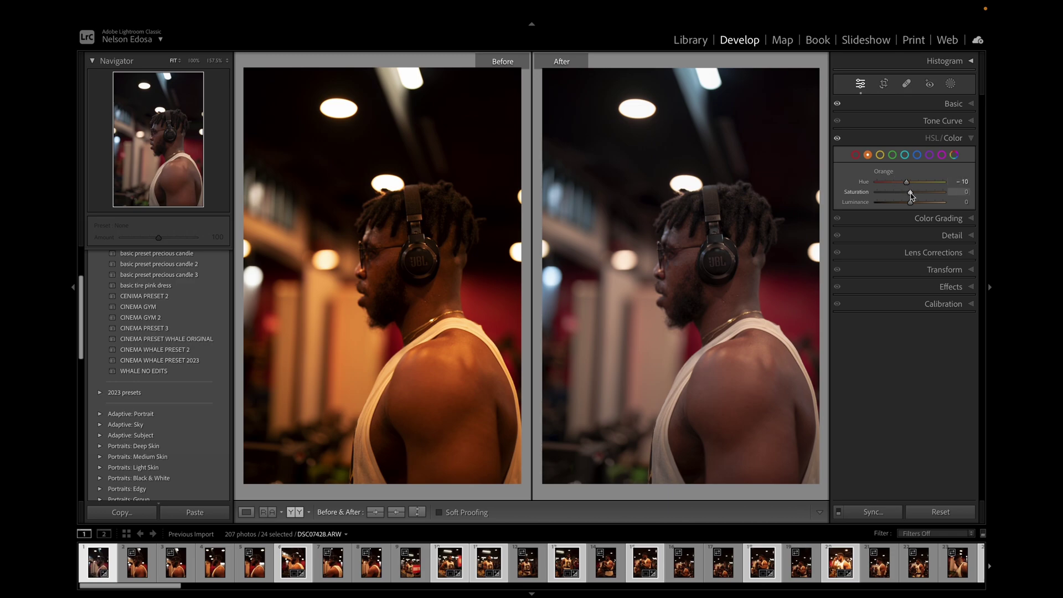
{"action": "left_click_drag", "start_coordinate": [911, 194], "coordinate": [917, 194]}
{"action": "left_click_drag", "start_coordinate": [911, 205], "coordinate": [897, 204]}
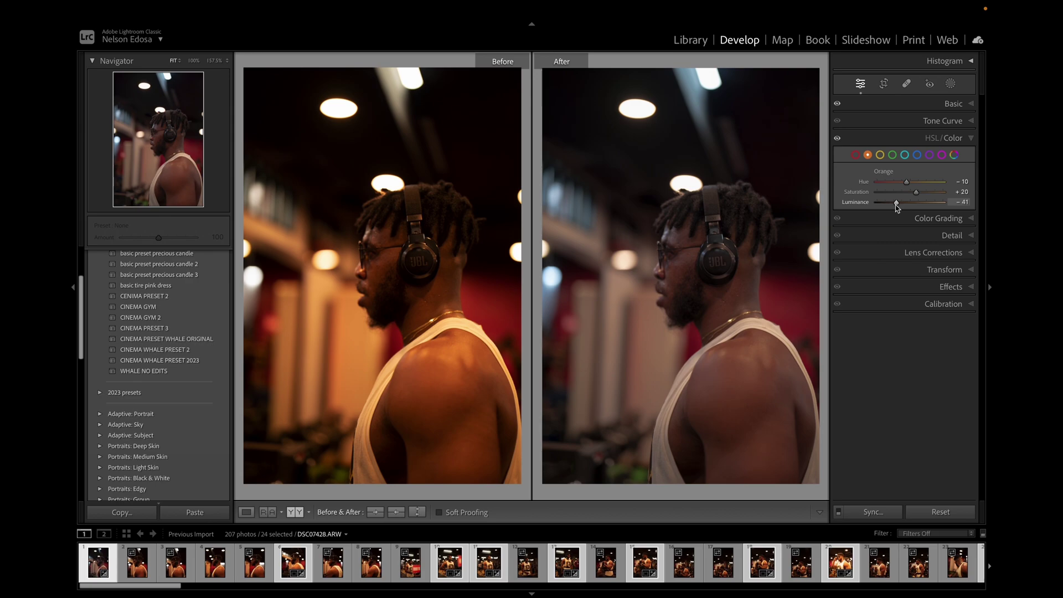
Step: Raise the yellow hue toward green and reduce the yellow saturation
{"action": "left_click", "coordinate": [880, 155]}
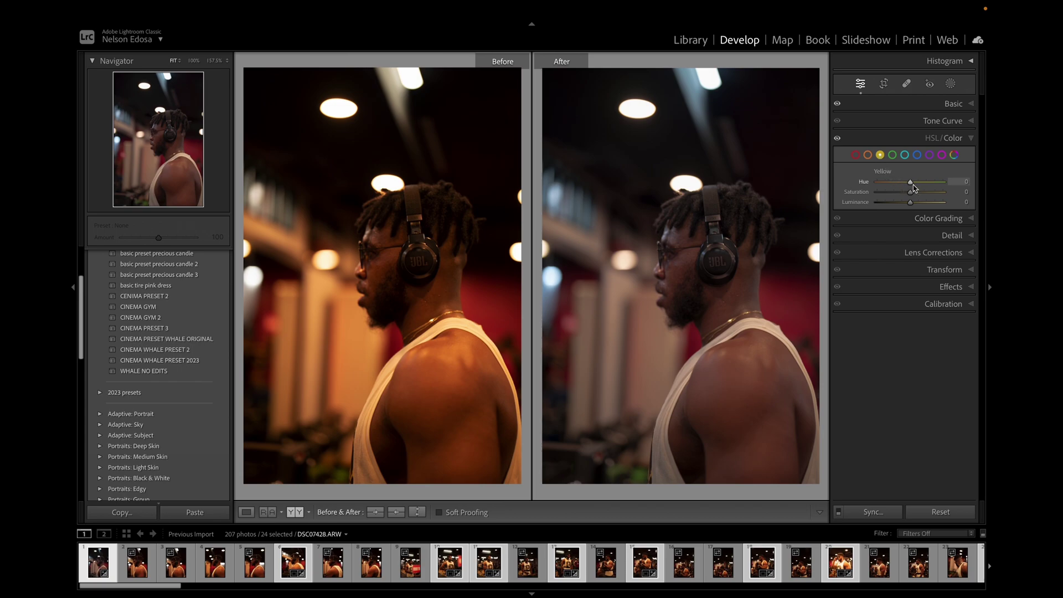
{"action": "left_click_drag", "start_coordinate": [911, 184], "coordinate": [922, 186]}
{"action": "left_click_drag", "start_coordinate": [924, 186], "coordinate": [928, 188]}
{"action": "left_click_drag", "start_coordinate": [912, 194], "coordinate": [896, 200]}
Step: Raise the green hue and reduce the green saturation, and raise the aqua hue
{"action": "left_click", "coordinate": [893, 157]}
{"action": "left_click_drag", "start_coordinate": [911, 184], "coordinate": [921, 192]}
{"action": "left_click_drag", "start_coordinate": [923, 187], "coordinate": [895, 193]}
{"action": "left_click", "coordinate": [908, 157]}
{"action": "left_click", "coordinate": [911, 185]}
{"action": "mouse_move", "coordinate": [911, 184]}
{"action": "left_mouse_down"}
{"action": "mouse_move", "coordinate": [942, 186]}
{"action": "mouse_move", "coordinate": [929, 194]}
{"action": "left_mouse_up"}
Step: Reset the blue hue to 0 and reduce the blue saturation
{"action": "left_click", "coordinate": [917, 156]}
{"action": "left_click", "coordinate": [911, 183]}
{"action": "left_click_drag", "start_coordinate": [911, 185], "coordinate": [913, 186]}
{"action": "double_click", "coordinate": [912, 184]}
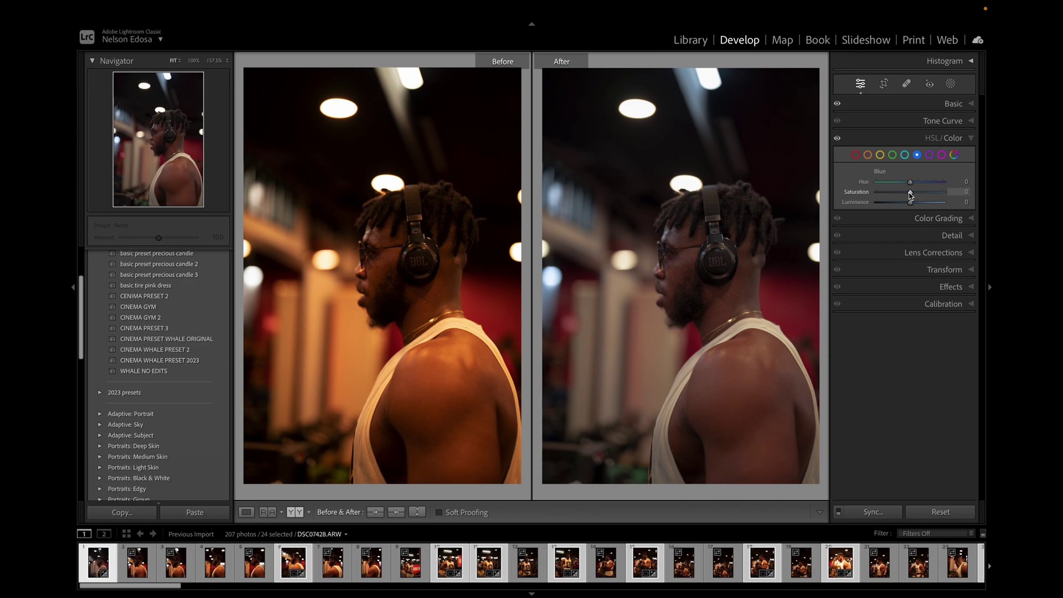
{"action": "left_click_drag", "start_coordinate": [911, 195], "coordinate": [898, 195]}
Step: Set the purple hue to -51 and purple saturation to -50, and strongly reduce the magenta saturation
{"action": "left_click", "coordinate": [930, 156]}
{"action": "left_click_drag", "start_coordinate": [911, 182], "coordinate": [896, 198]}
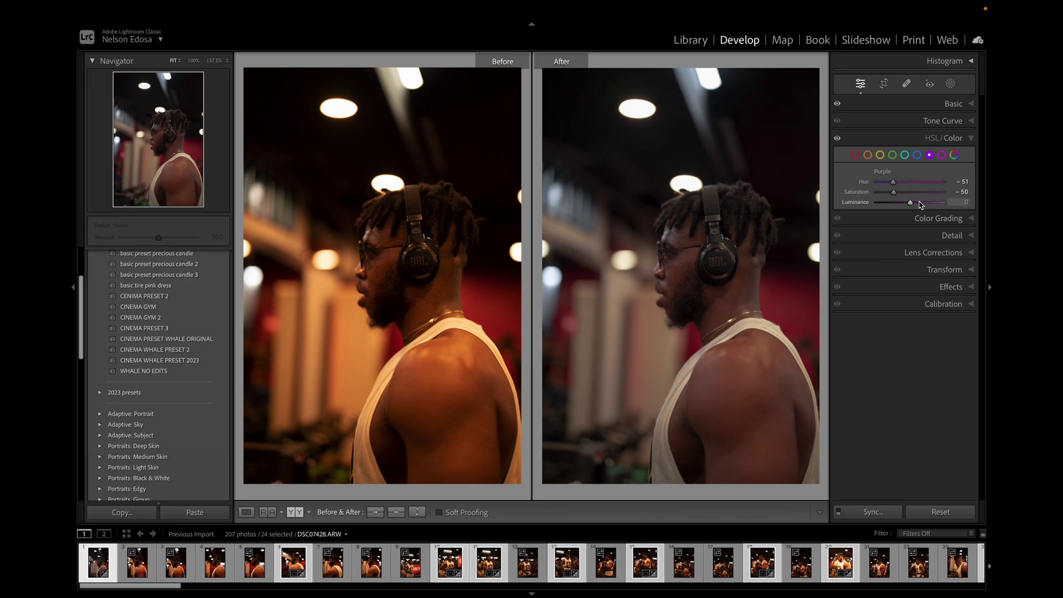
{"action": "left_click", "coordinate": [942, 156]}
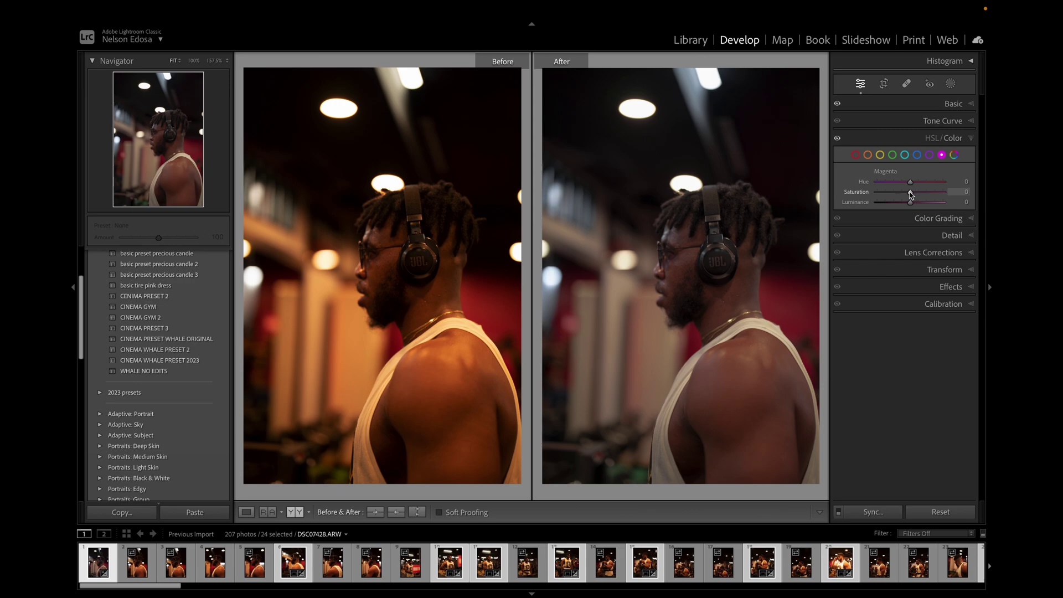
{"action": "left_click_drag", "start_coordinate": [911, 193], "coordinate": [894, 194]}
{"action": "left_click", "coordinate": [971, 138]}
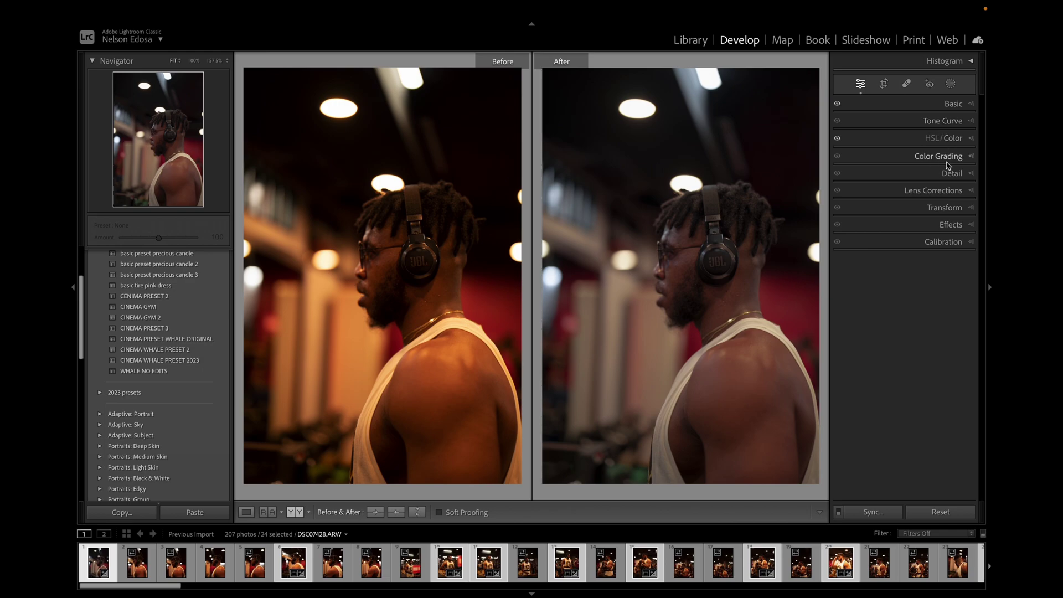
Step: Color grade the shadows toward teal with hue 179 and saturation 11
{"action": "left_click", "coordinate": [971, 157]}
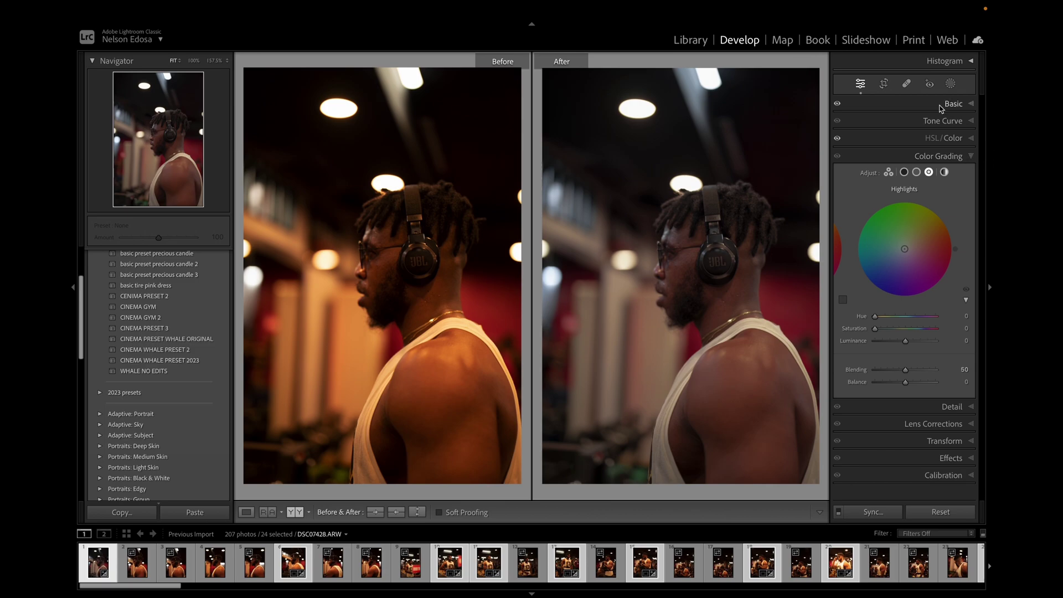
{"action": "left_click", "coordinate": [905, 173]}
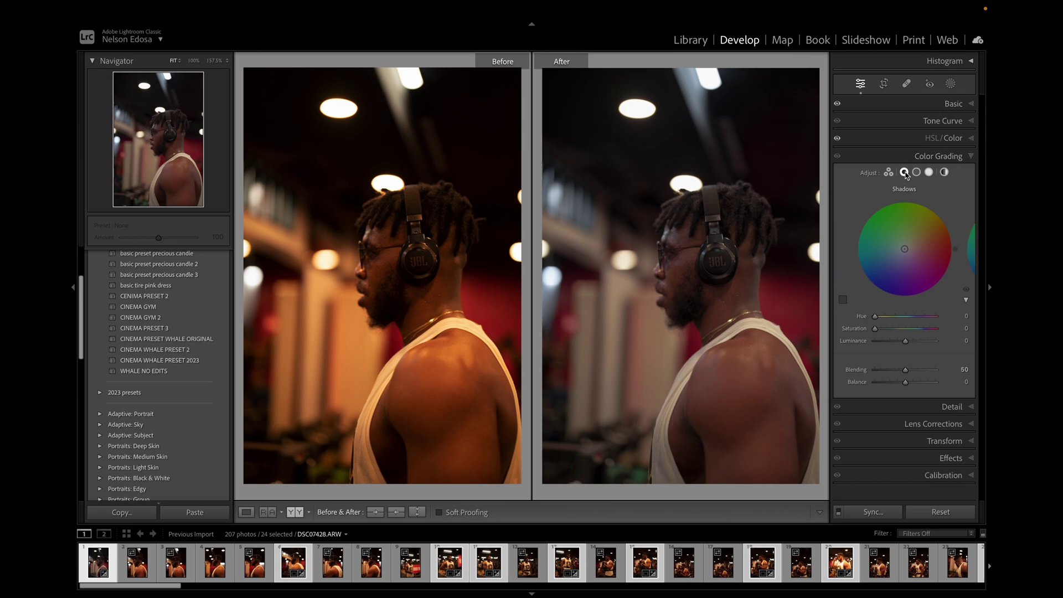
{"action": "left_click", "coordinate": [917, 173]}
{"action": "left_click", "coordinate": [930, 174]}
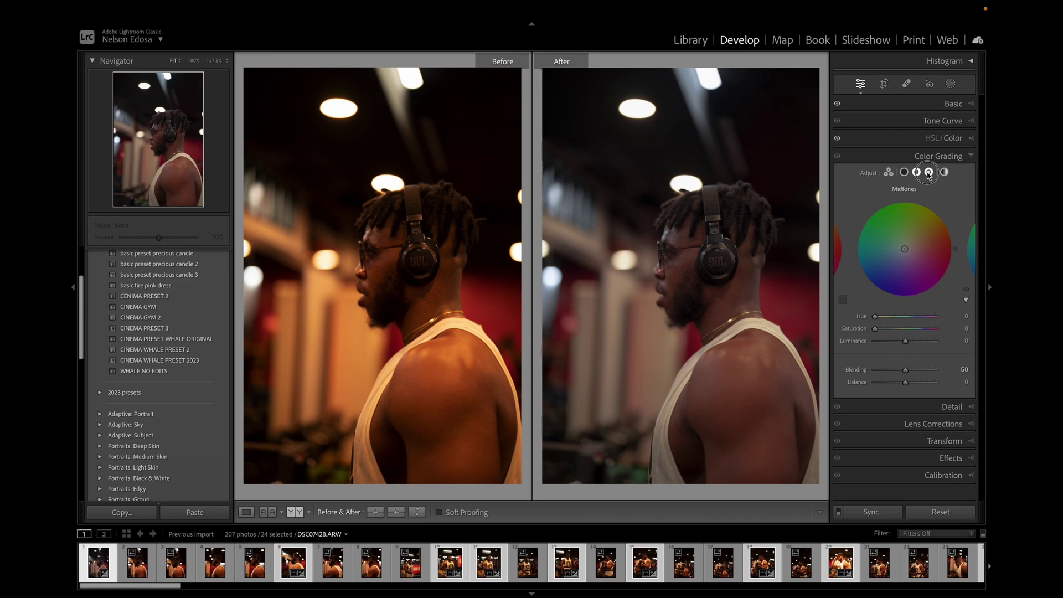
{"action": "left_click", "coordinate": [904, 174]}
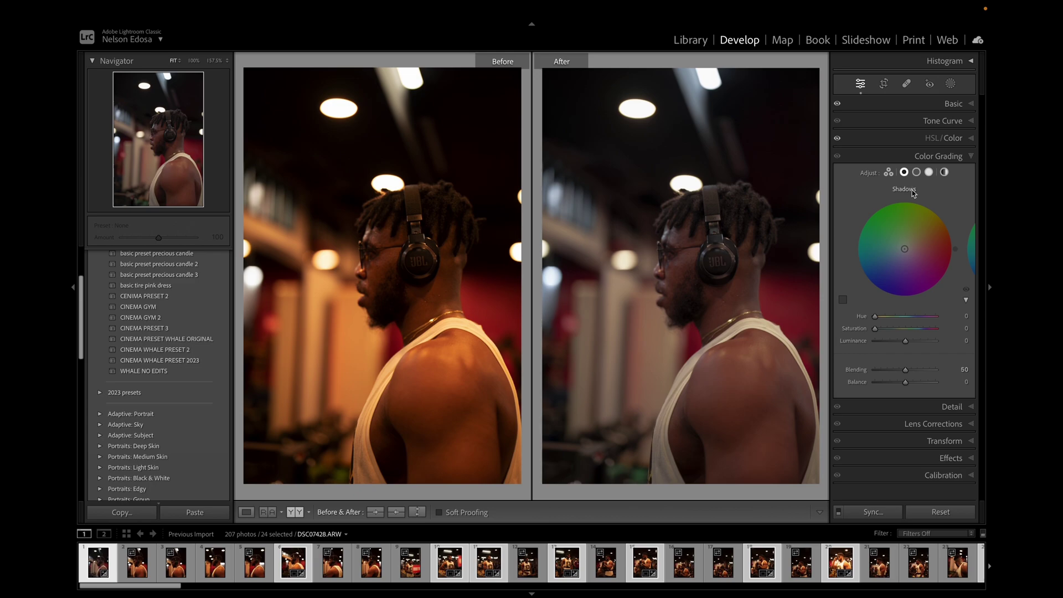
{"action": "left_click_drag", "start_coordinate": [955, 252], "coordinate": [854, 248]}
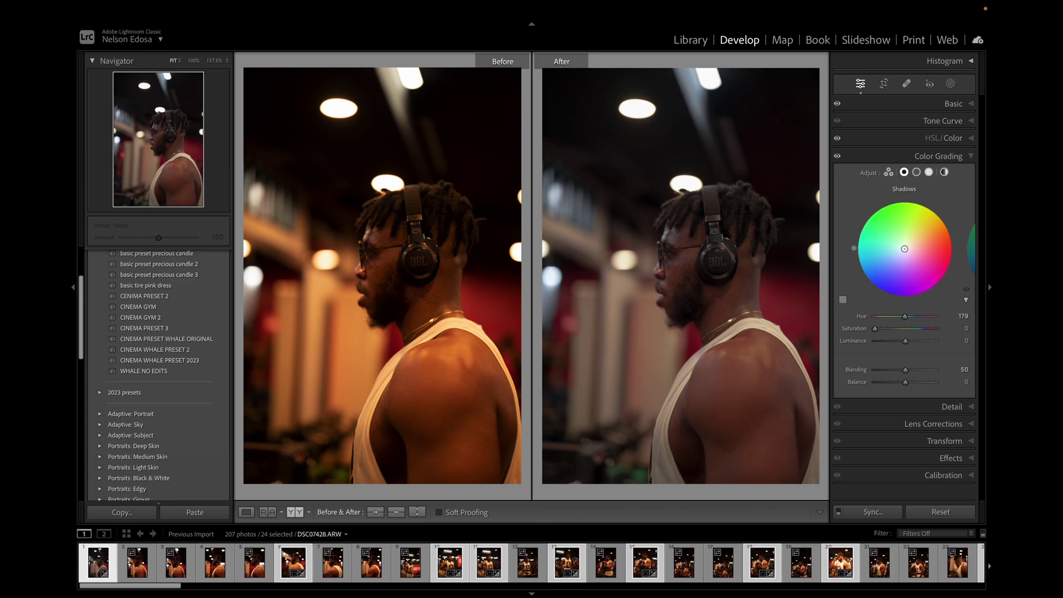
{"action": "left_click", "coordinate": [878, 330]}
{"action": "mouse_move", "coordinate": [878, 331]}
{"action": "left_mouse_down"}
{"action": "mouse_move", "coordinate": [935, 331]}
{"action": "mouse_move", "coordinate": [900, 336]}
{"action": "mouse_move", "coordinate": [913, 343]}
{"action": "mouse_move", "coordinate": [885, 339]}
{"action": "left_mouse_up"}
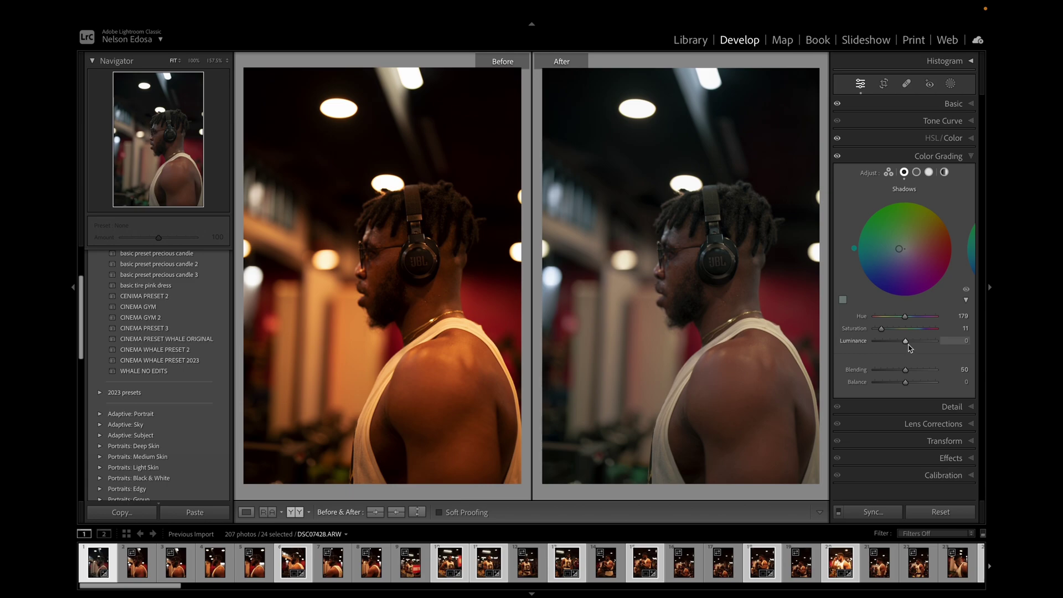
Step: Color grade the midtones toward green with hue 133 and saturation 40
{"action": "left_click", "coordinate": [917, 173]}
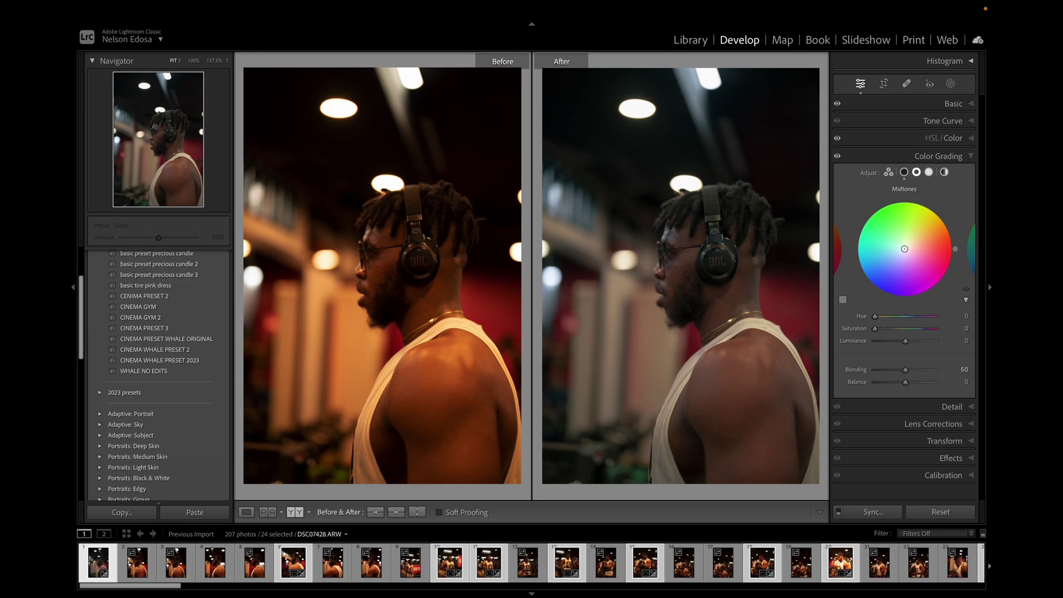
{"action": "left_click_drag", "start_coordinate": [955, 244], "coordinate": [866, 218]}
{"action": "left_click_drag", "start_coordinate": [875, 328], "coordinate": [898, 331]}
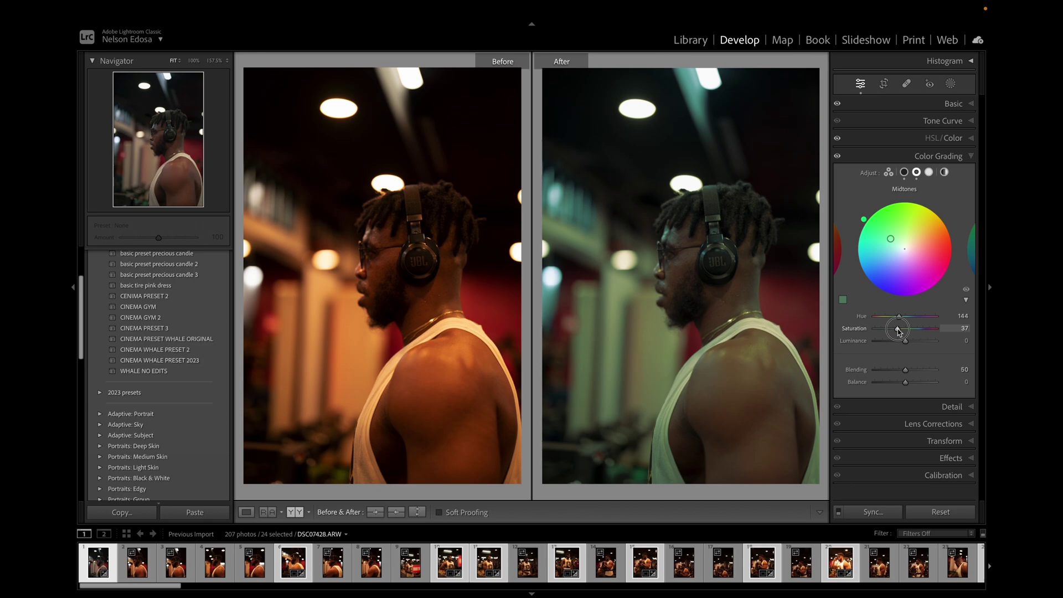
{"action": "mouse_move", "coordinate": [899, 330]}
{"action": "left_mouse_down"}
{"action": "mouse_move", "coordinate": [904, 321]}
{"action": "mouse_move", "coordinate": [890, 330]}
{"action": "mouse_move", "coordinate": [901, 331]}
{"action": "left_mouse_up"}
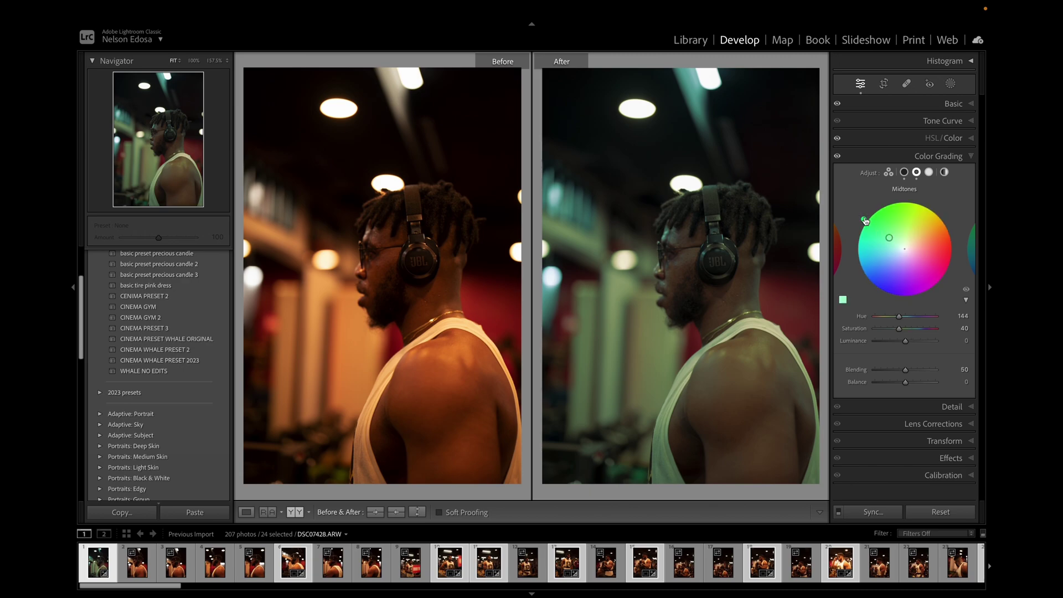
{"action": "left_click_drag", "start_coordinate": [864, 219], "coordinate": [868, 215]}
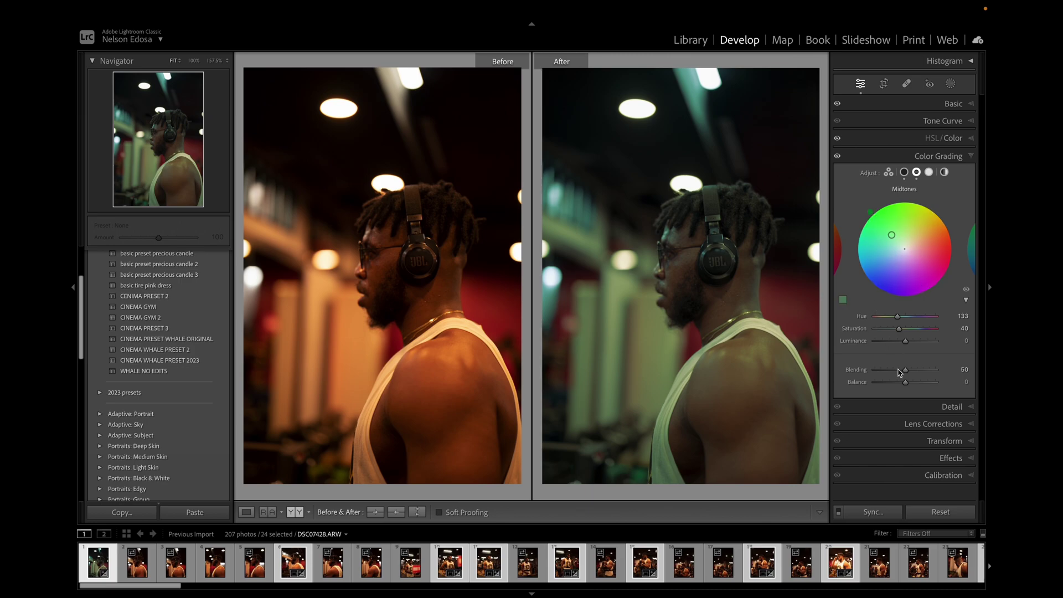
Step: Color grade the highlights with hue 91 and saturation 51, and set Blending to 31 and Balance to -100
{"action": "left_click", "coordinate": [930, 172]}
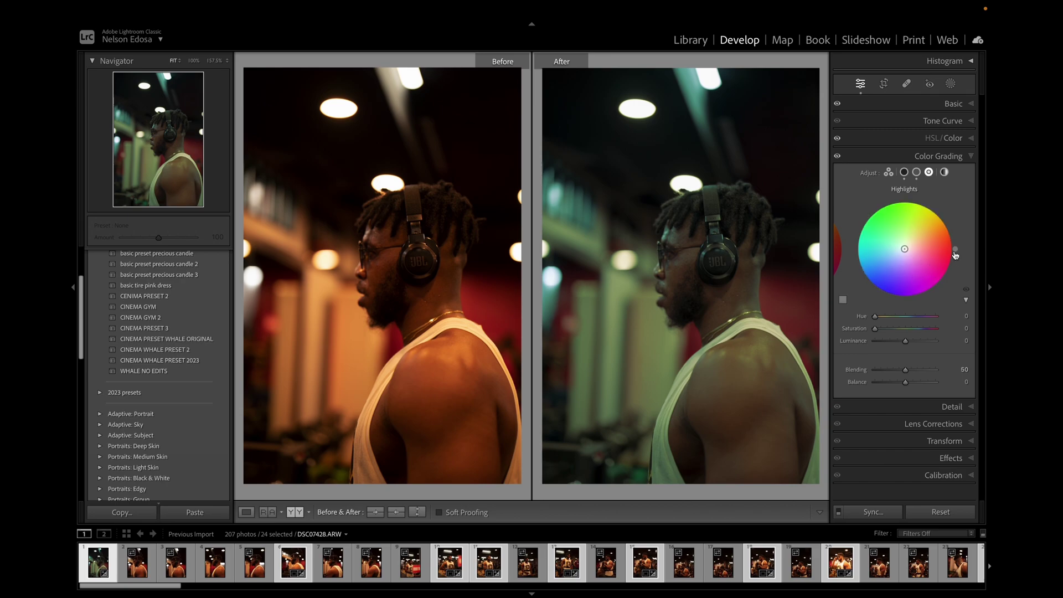
{"action": "left_click_drag", "start_coordinate": [953, 234], "coordinate": [904, 198]}
{"action": "left_click_drag", "start_coordinate": [876, 329], "coordinate": [908, 333]}
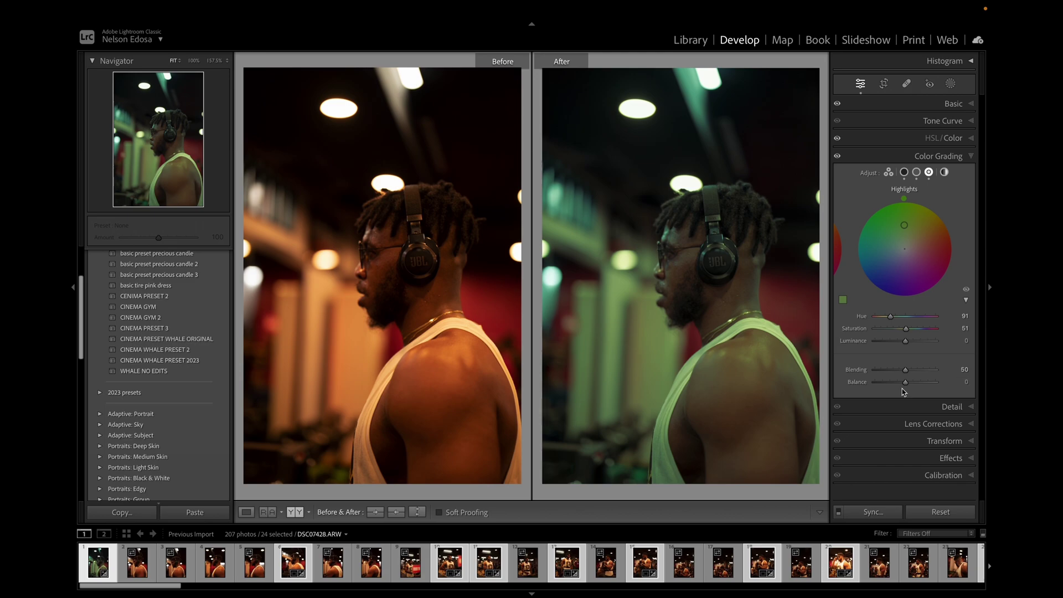
{"action": "left_click_drag", "start_coordinate": [906, 370], "coordinate": [862, 392]}
Step: Increase the midtones' color grading saturation to 50 and compare the photo with and without the grading
{"action": "left_click", "coordinate": [917, 173]}
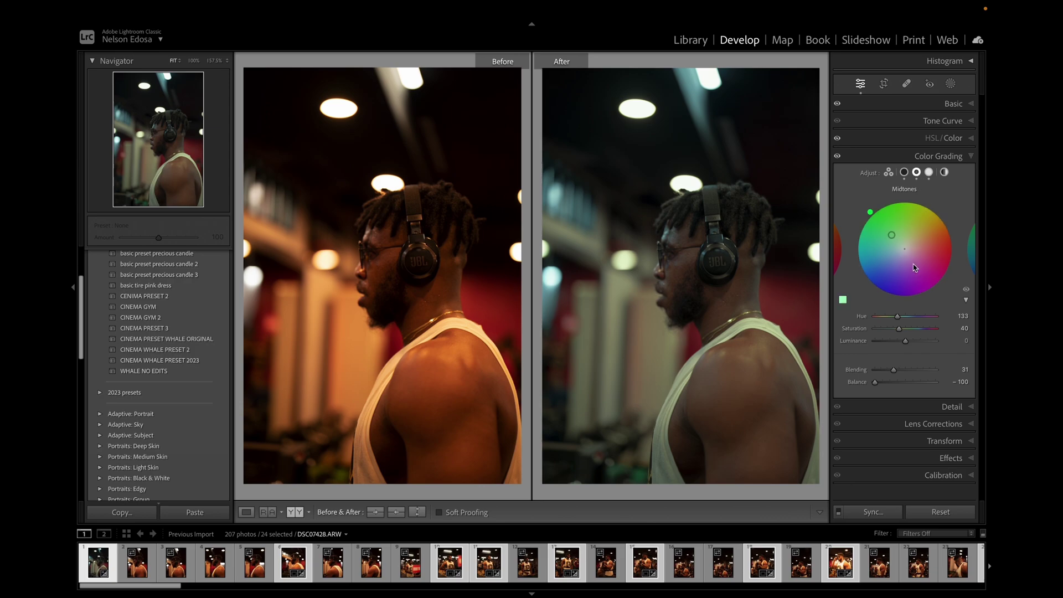
{"action": "left_click_drag", "start_coordinate": [900, 329], "coordinate": [907, 333]}
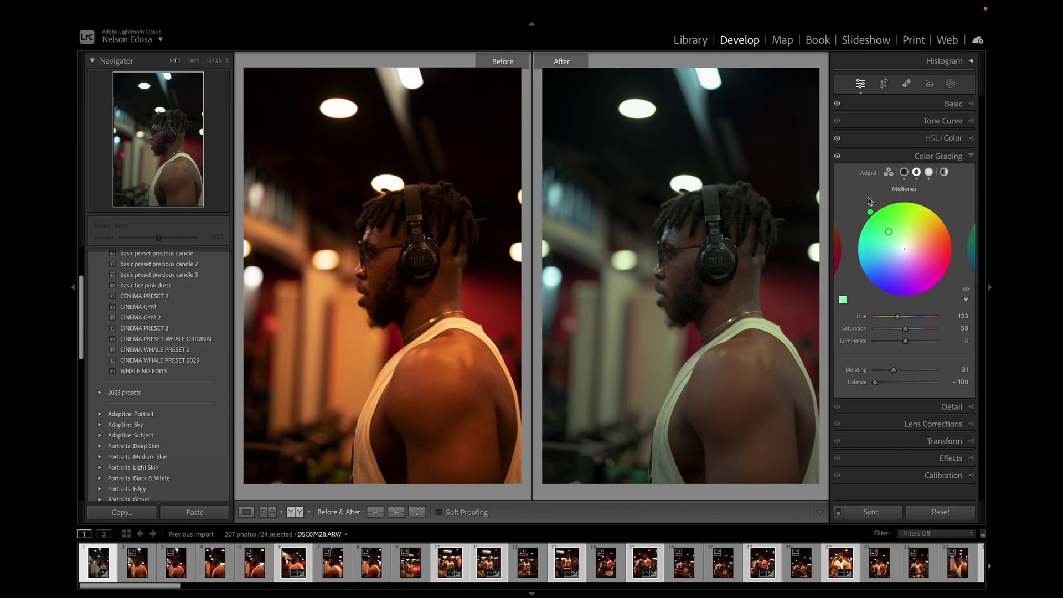
{"action": "left_click", "coordinate": [839, 158]}
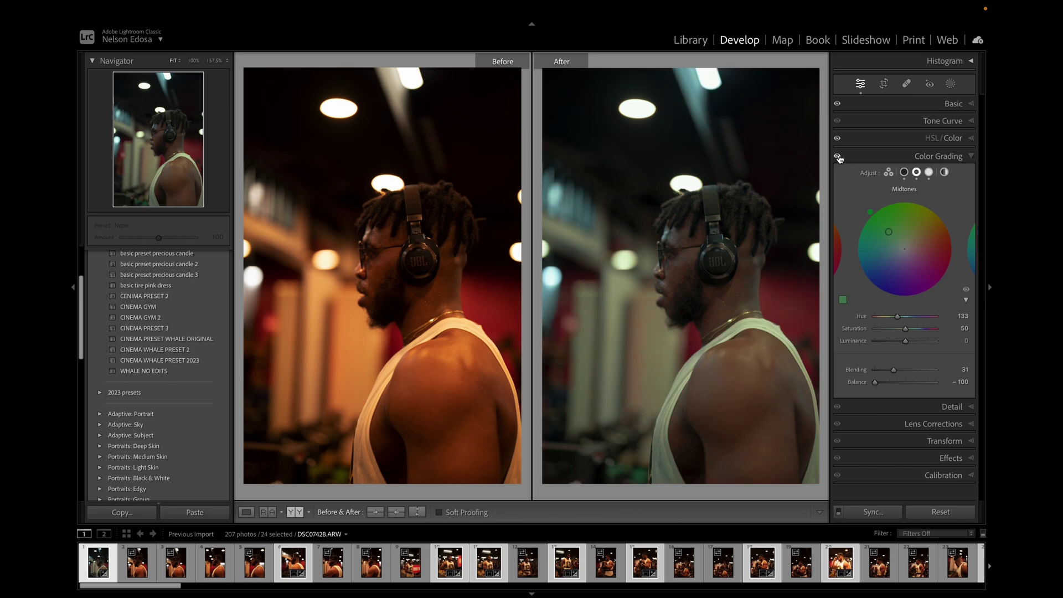
{"action": "left_click", "coordinate": [971, 158]}
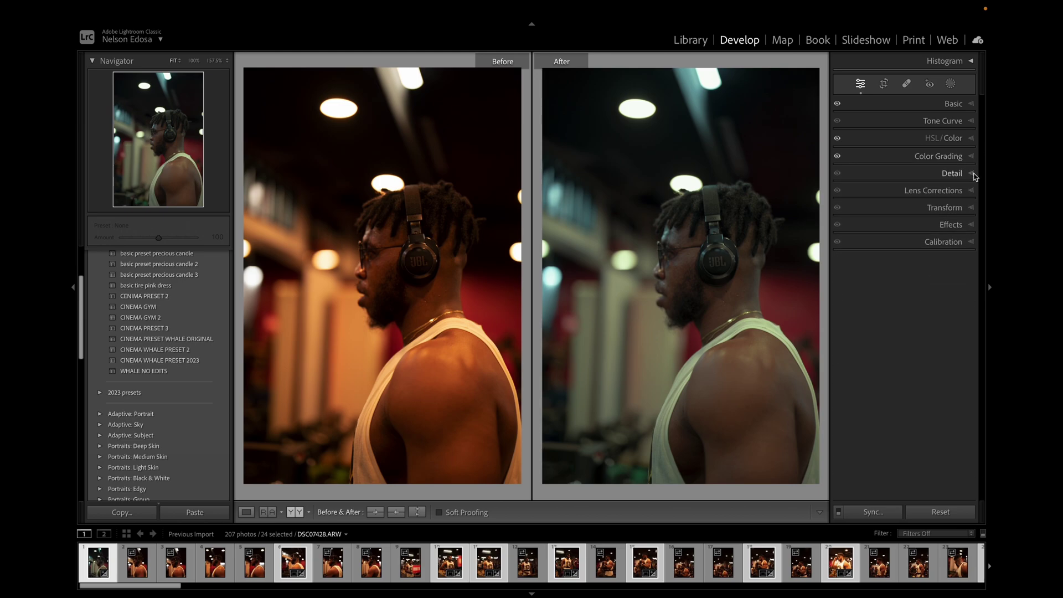
Step: Open the Detail adjustments and examine the skin on the man's face up close
{"action": "left_click", "coordinate": [972, 174]}
{"action": "left_click", "coordinate": [682, 266]}
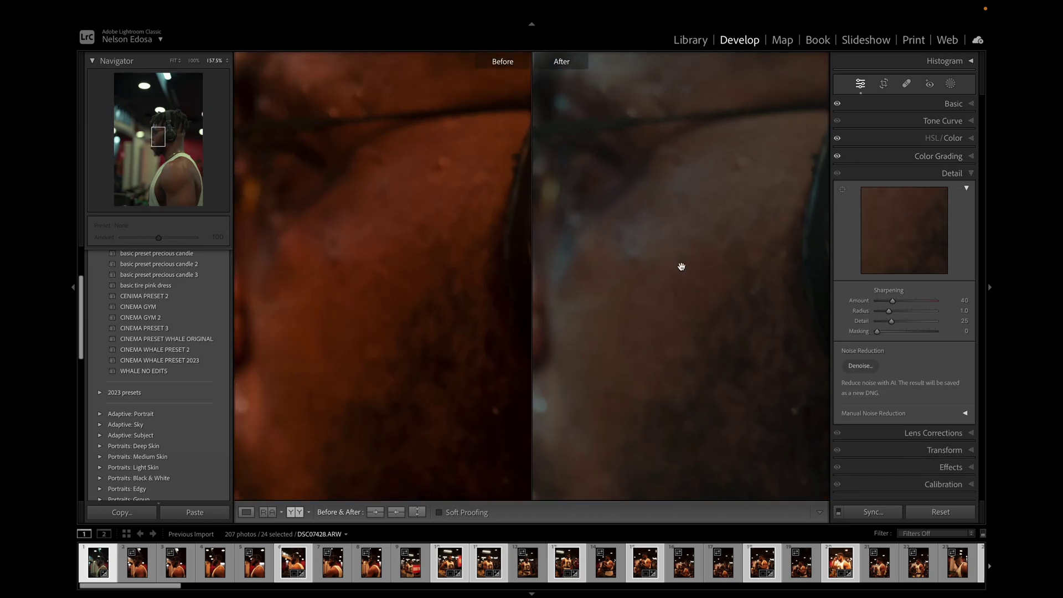
{"action": "left_click", "coordinate": [692, 249]}
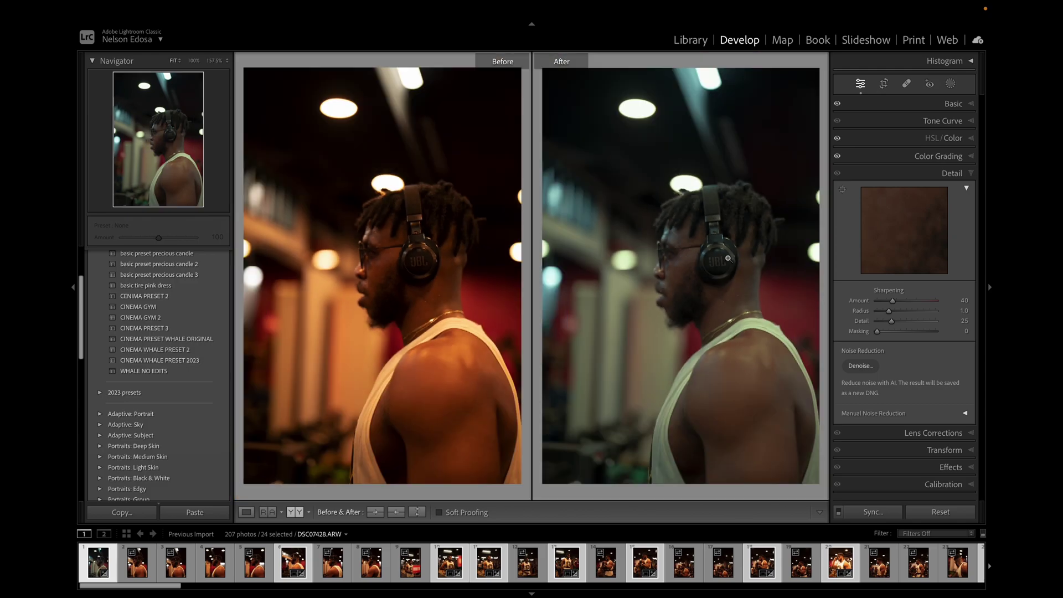
Step: Set the sharpening Amount to 150 and check the man's face up close
{"action": "left_click", "coordinate": [744, 249]}
{"action": "left_click", "coordinate": [718, 268]}
{"action": "left_click", "coordinate": [719, 268]}
{"action": "left_click_drag", "start_coordinate": [896, 304], "coordinate": [945, 302]}
{"action": "left_click", "coordinate": [681, 267]}
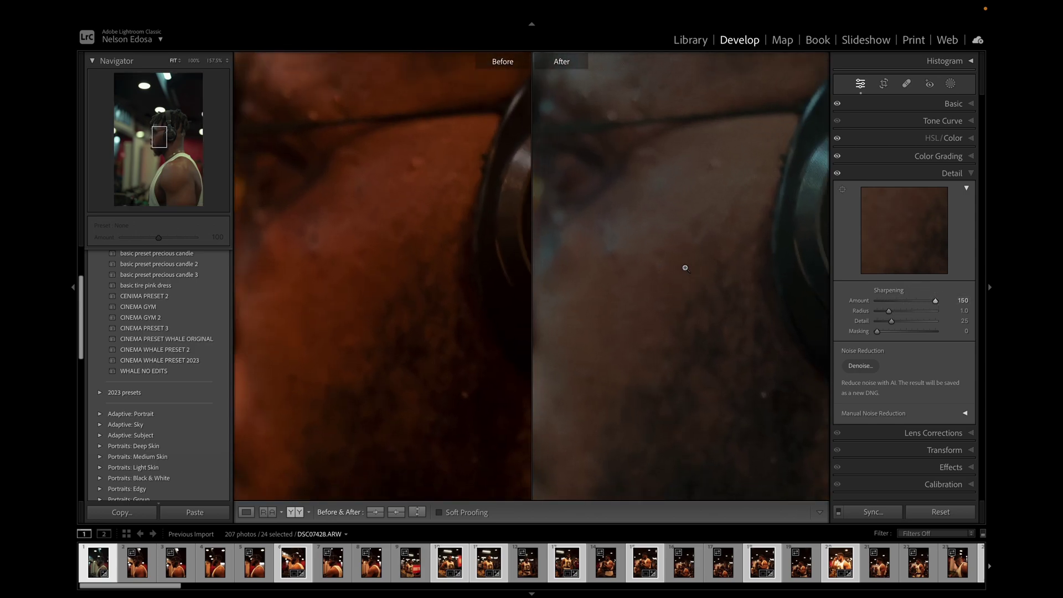
{"action": "left_click", "coordinate": [683, 268]}
{"action": "left_click", "coordinate": [723, 255]}
{"action": "left_click", "coordinate": [735, 281]}
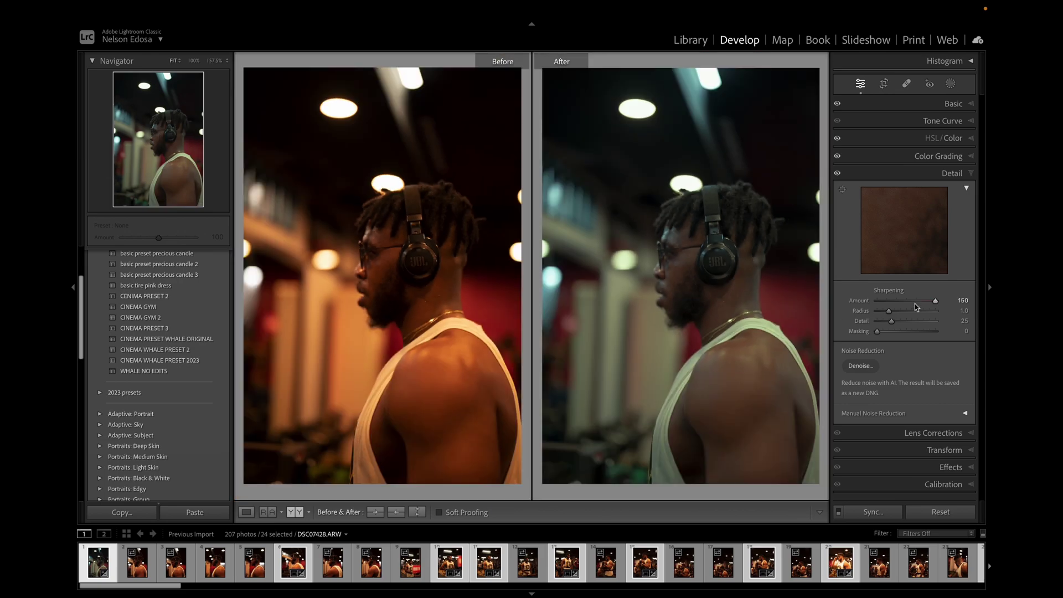
{"action": "left_click", "coordinate": [970, 174]}
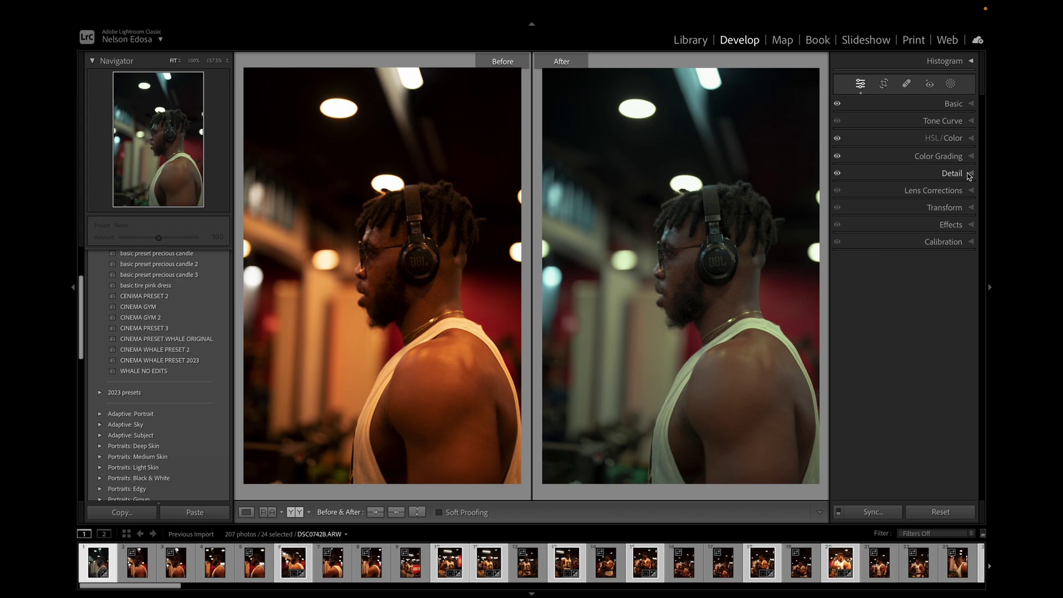
Step: On the tone curve's point curve, raise the black point to output 8 and lower the white point to output 246
{"action": "left_click", "coordinate": [971, 122]}
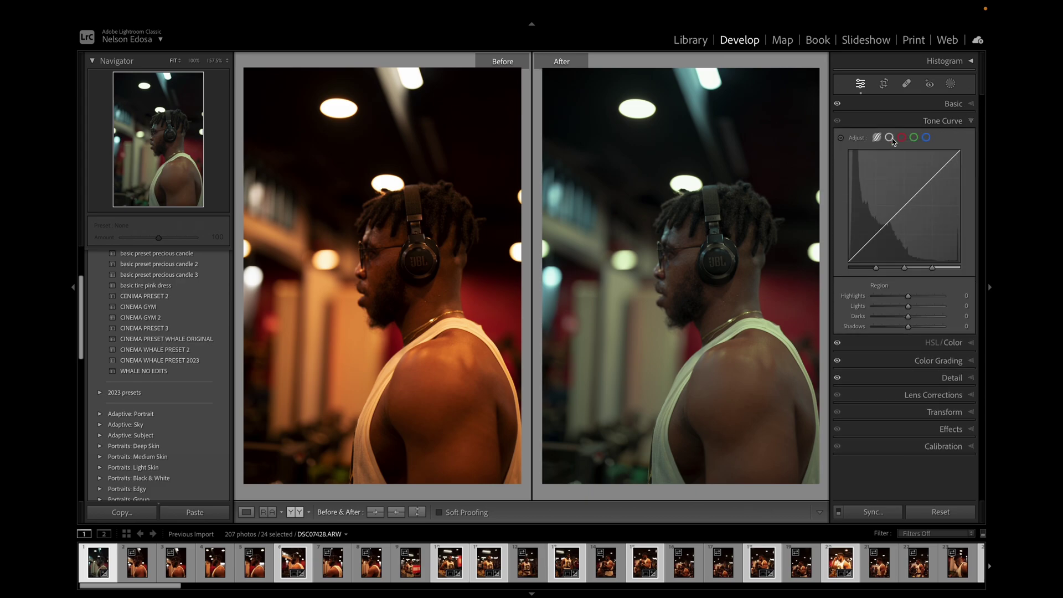
{"action": "left_click", "coordinate": [890, 138]}
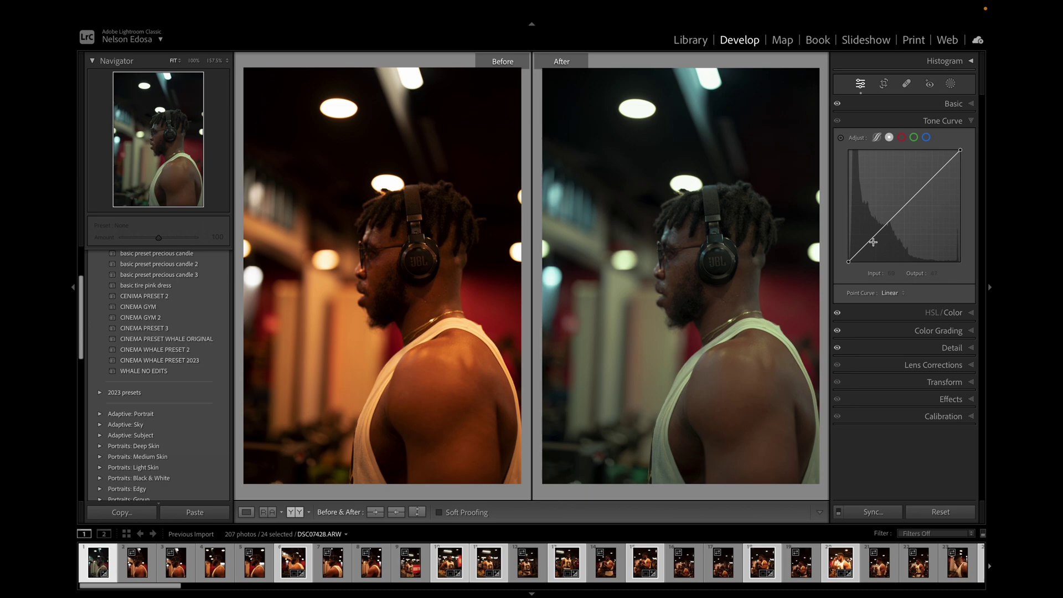
{"action": "left_click", "coordinate": [849, 262]}
{"action": "left_click_drag", "start_coordinate": [849, 265], "coordinate": [849, 262]}
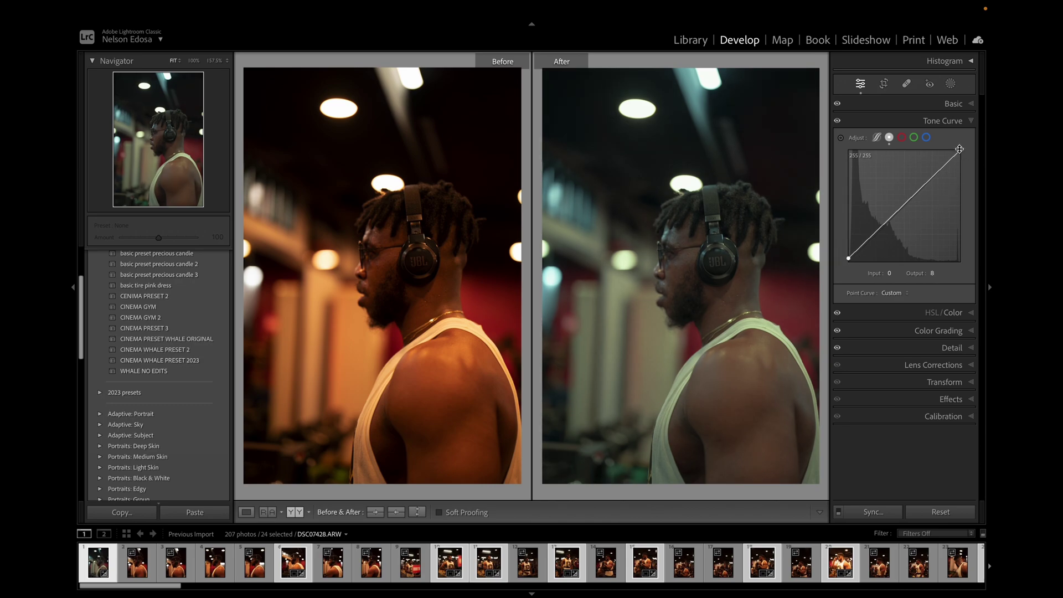
{"action": "left_click_drag", "start_coordinate": [960, 149], "coordinate": [975, 156]}
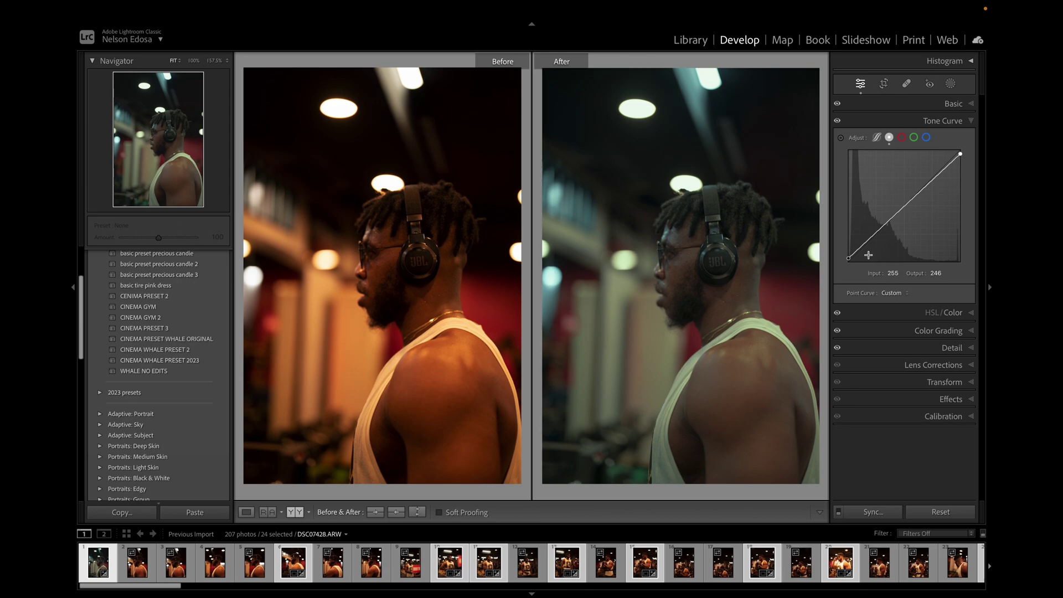
Step: Add a shadow point at input 64, output 60 on the point curve and return the white point to the top corner
{"action": "left_click", "coordinate": [876, 234]}
{"action": "left_click", "coordinate": [877, 235]}
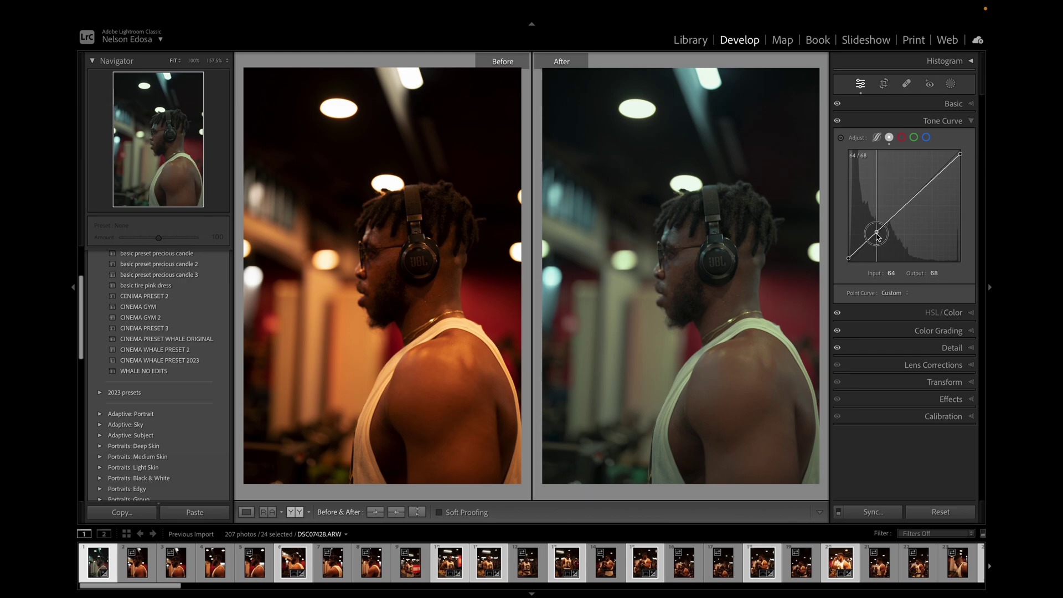
{"action": "left_click_drag", "start_coordinate": [878, 234], "coordinate": [878, 238]}
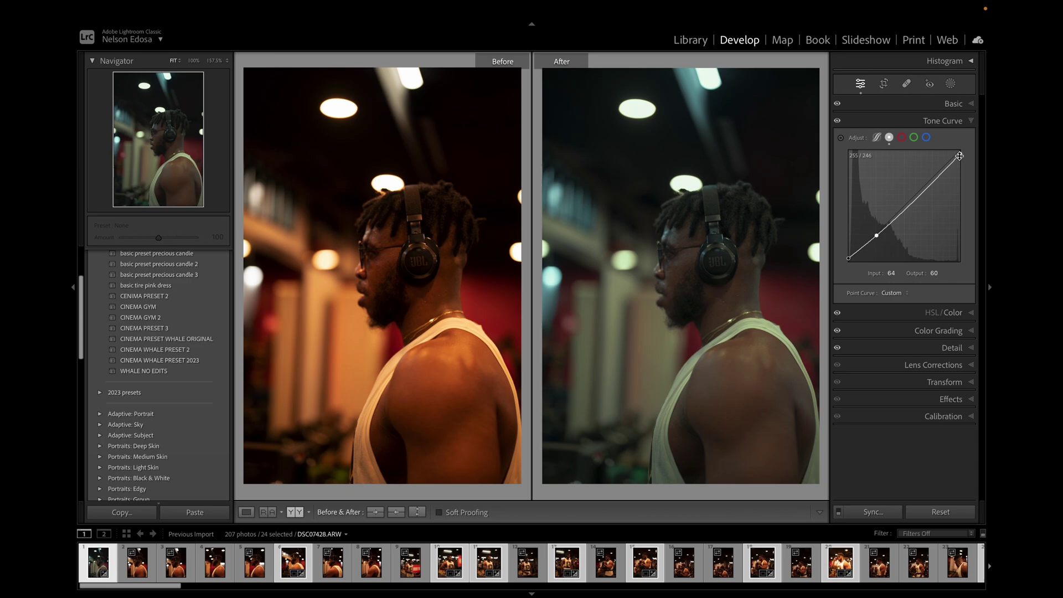
{"action": "left_click_drag", "start_coordinate": [963, 154], "coordinate": [964, 149]}
Step: Anchor the point curve's midtones at 130/130, lift a point in the highlights slightly and readjust the black point
{"action": "left_click", "coordinate": [907, 207]}
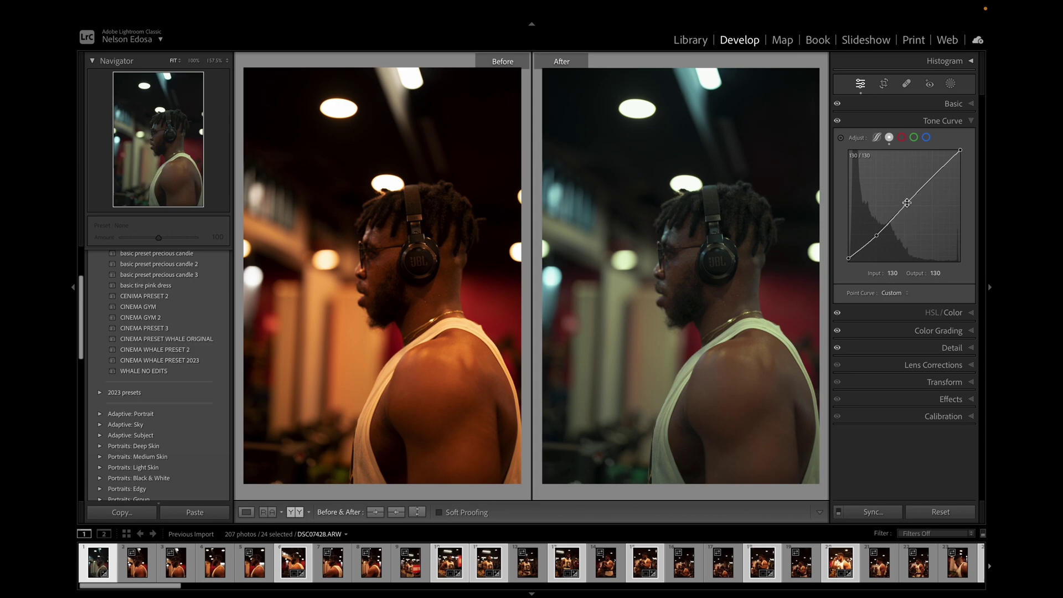
{"action": "left_click", "coordinate": [932, 178]}
{"action": "left_click_drag", "start_coordinate": [932, 179], "coordinate": [933, 175]}
{"action": "left_click_drag", "start_coordinate": [849, 259], "coordinate": [846, 262]}
Step: On the blue channel curve, add shadow, midtone and highlight points and lift the black point slightly
{"action": "left_click", "coordinate": [927, 137]}
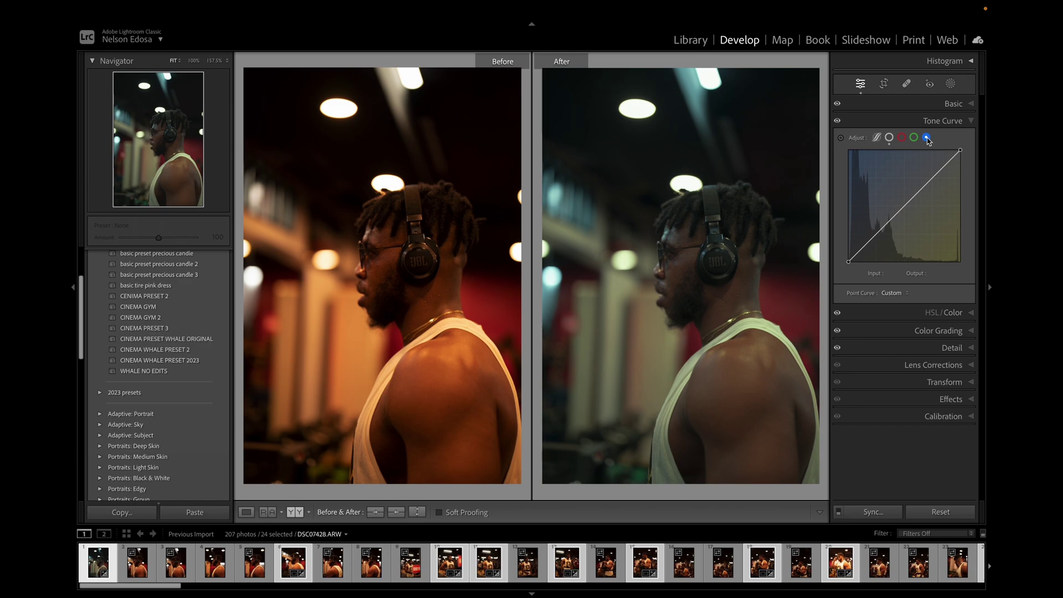
{"action": "left_click", "coordinate": [876, 234]}
{"action": "left_click", "coordinate": [906, 205]}
{"action": "left_click", "coordinate": [933, 178]}
{"action": "left_click_drag", "start_coordinate": [849, 263], "coordinate": [845, 262]}
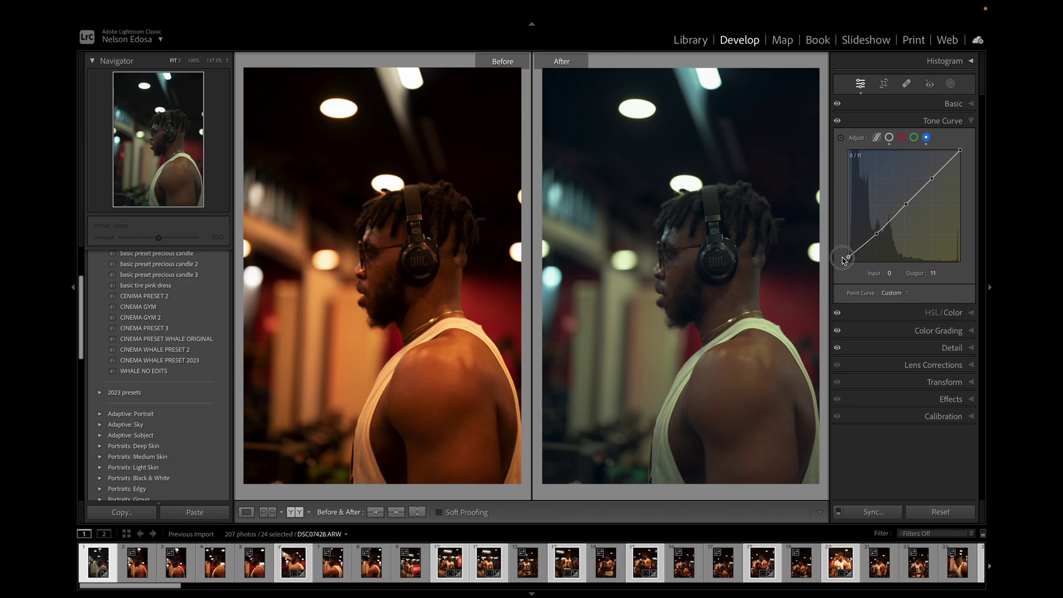
{"action": "left_click_drag", "start_coordinate": [844, 261], "coordinate": [844, 260]}
Step: Pull the blue curve's shadow point slightly down and raise its highlight point to input 188, output 194
{"action": "left_click", "coordinate": [877, 237]}
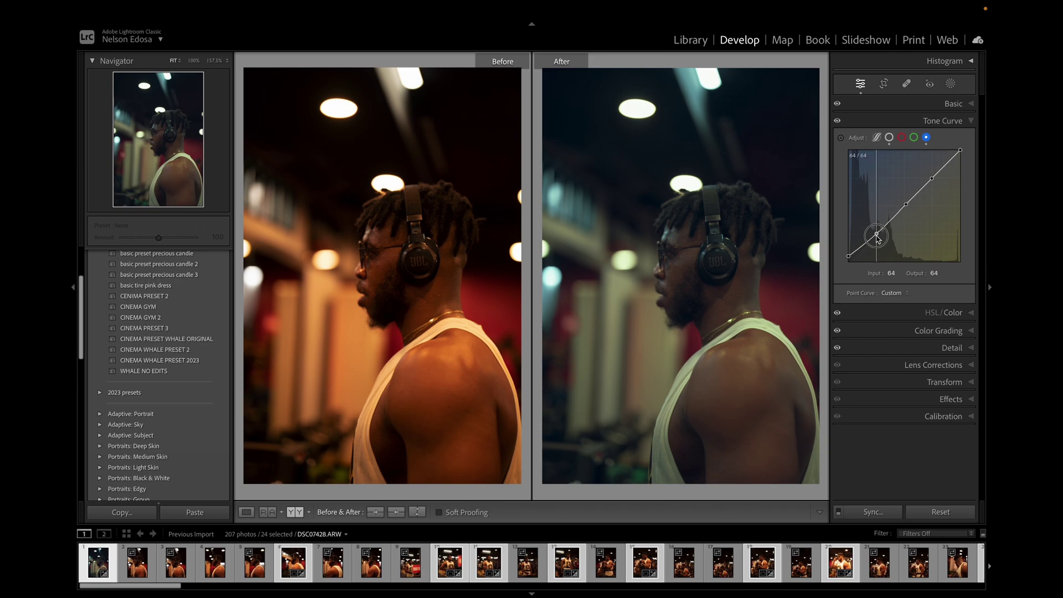
{"action": "left_click_drag", "start_coordinate": [877, 238], "coordinate": [877, 235]}
{"action": "left_click", "coordinate": [906, 207]}
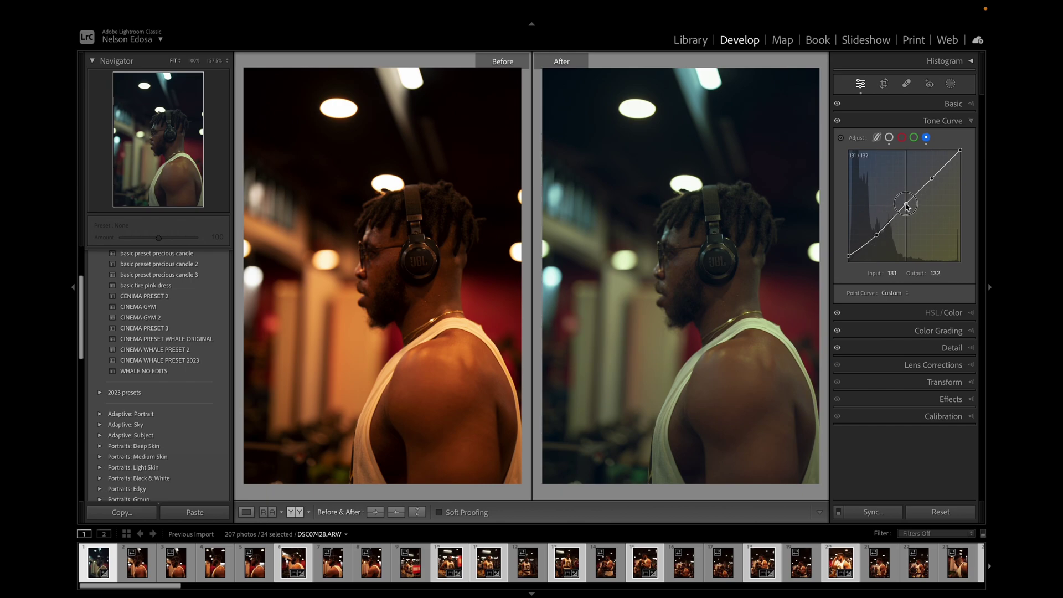
{"action": "left_click_drag", "start_coordinate": [932, 182], "coordinate": [931, 177]}
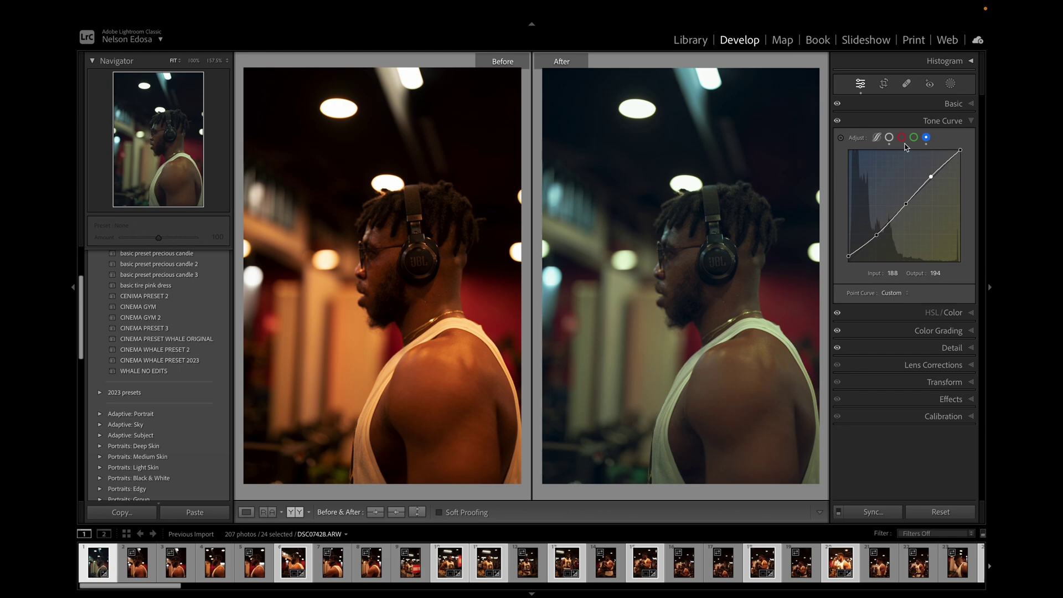
Step: Set the parametric tone curve's Highlights to +41
{"action": "left_click", "coordinate": [879, 139]}
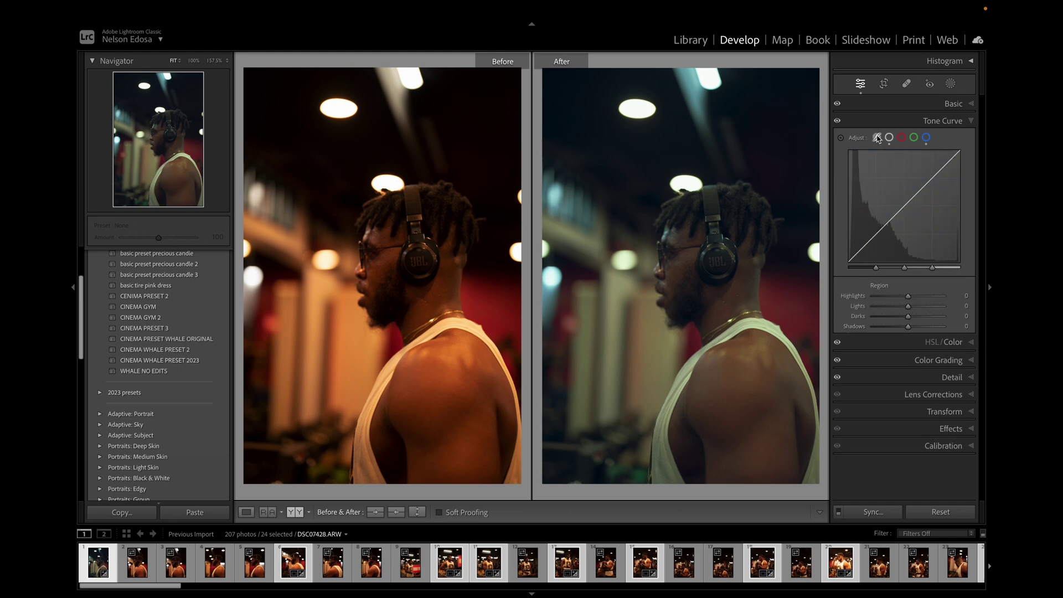
{"action": "left_click", "coordinate": [909, 298]}
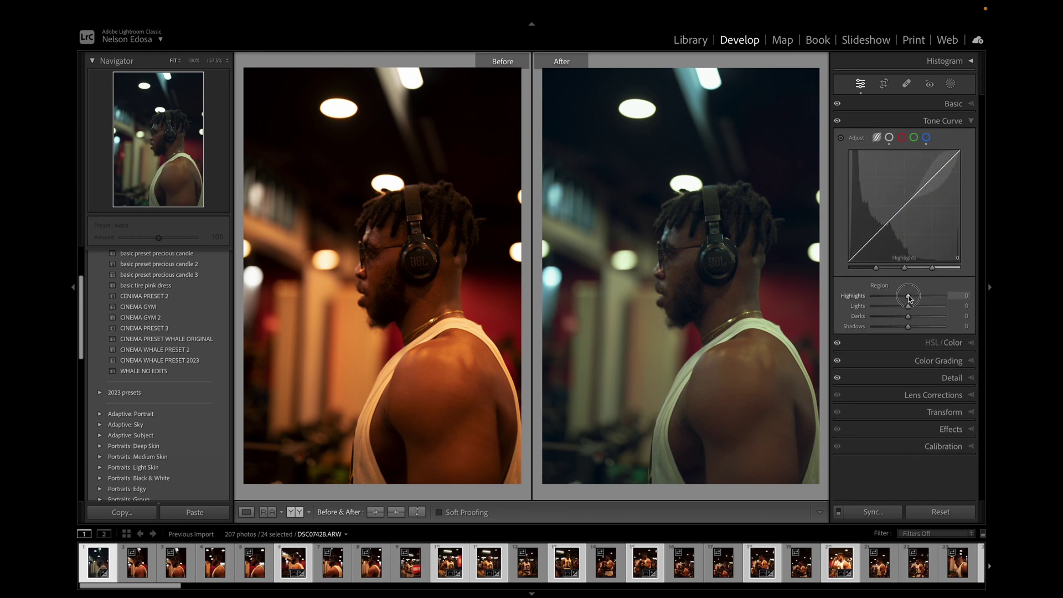
{"action": "mouse_move", "coordinate": [908, 298]}
{"action": "left_mouse_down"}
{"action": "mouse_move", "coordinate": [937, 298]}
{"action": "mouse_move", "coordinate": [907, 304]}
{"action": "mouse_move", "coordinate": [940, 308]}
{"action": "mouse_move", "coordinate": [917, 312]}
{"action": "mouse_move", "coordinate": [941, 307]}
{"action": "mouse_move", "coordinate": [923, 302]}
{"action": "left_mouse_up"}
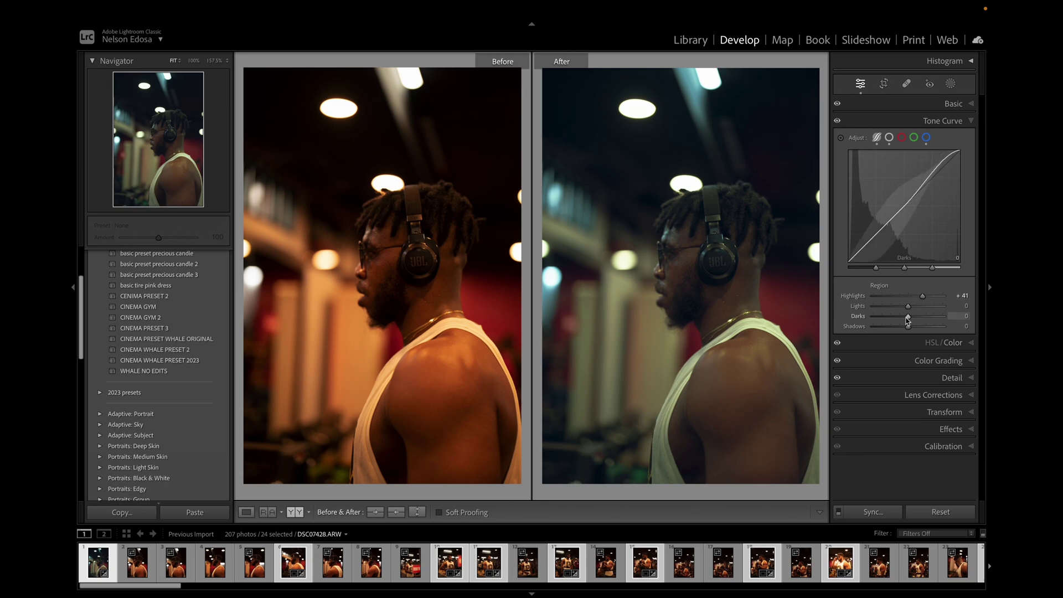
{"action": "left_click", "coordinate": [974, 123]}
Step: Examine the face up close and compare the photo with and without the tone curve
{"action": "left_click", "coordinate": [676, 272]}
{"action": "left_click", "coordinate": [745, 289]}
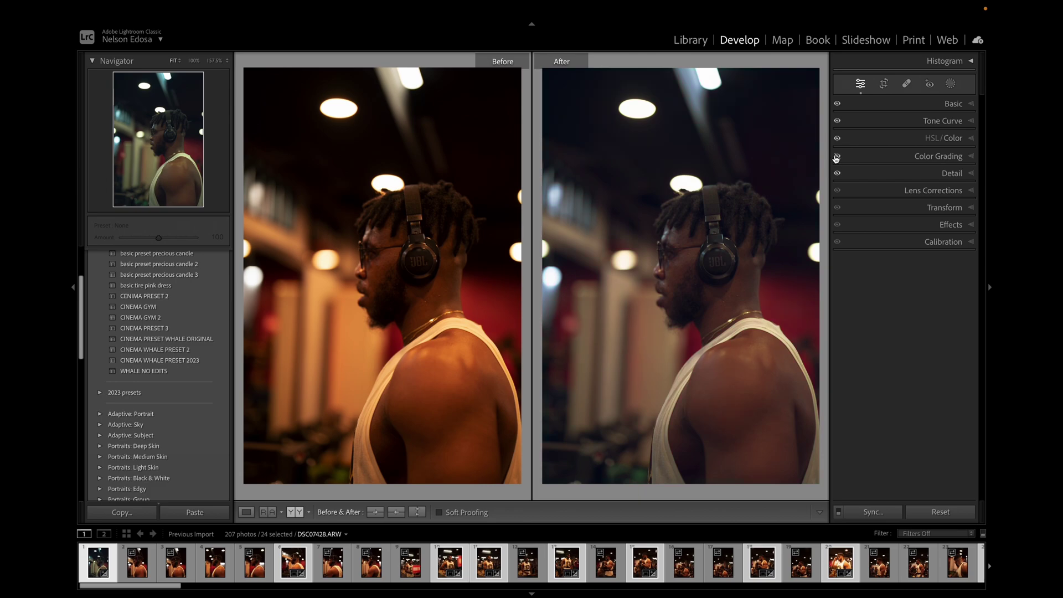
{"action": "left_click", "coordinate": [837, 120]}
{"action": "left_click", "coordinate": [837, 121]}
Step: Add a post-crop vignette with Amount -30 and Midpoint 40, and compare the photo with and without it
{"action": "left_click", "coordinate": [973, 228]}
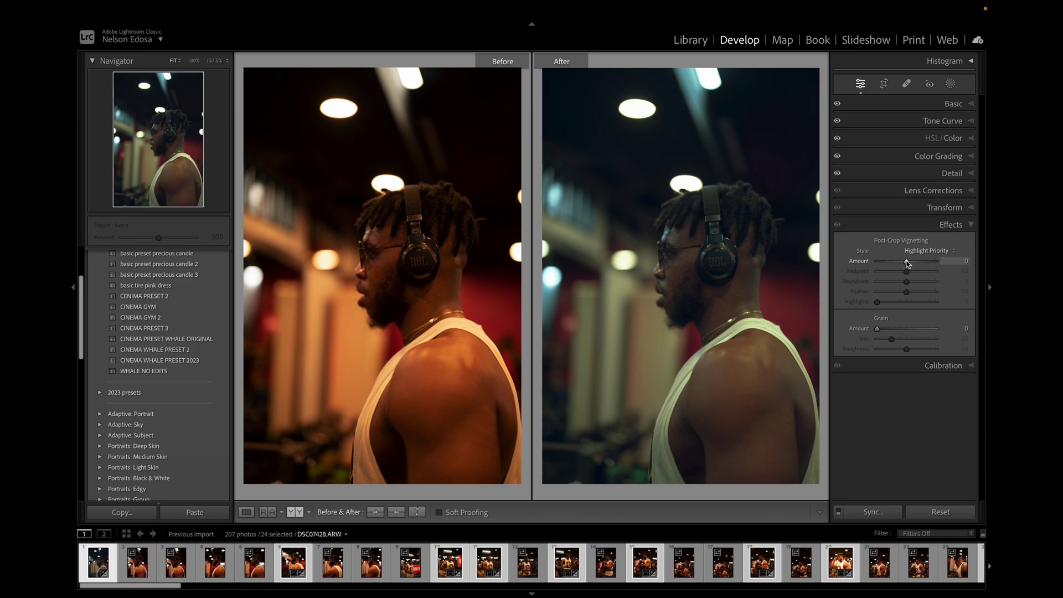
{"action": "left_click_drag", "start_coordinate": [908, 263], "coordinate": [900, 273]}
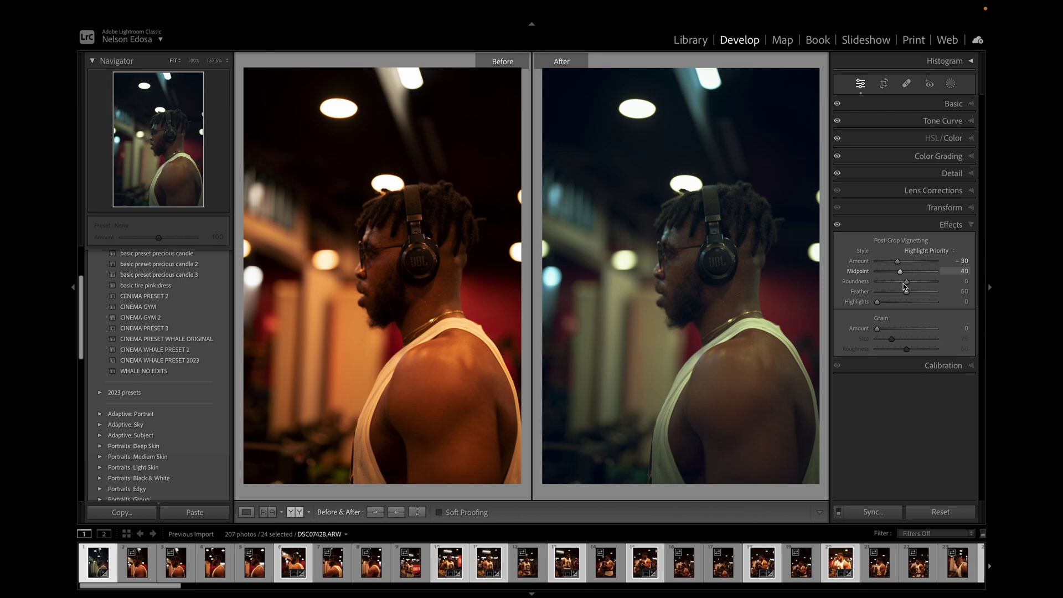
{"action": "left_click", "coordinate": [837, 226]}
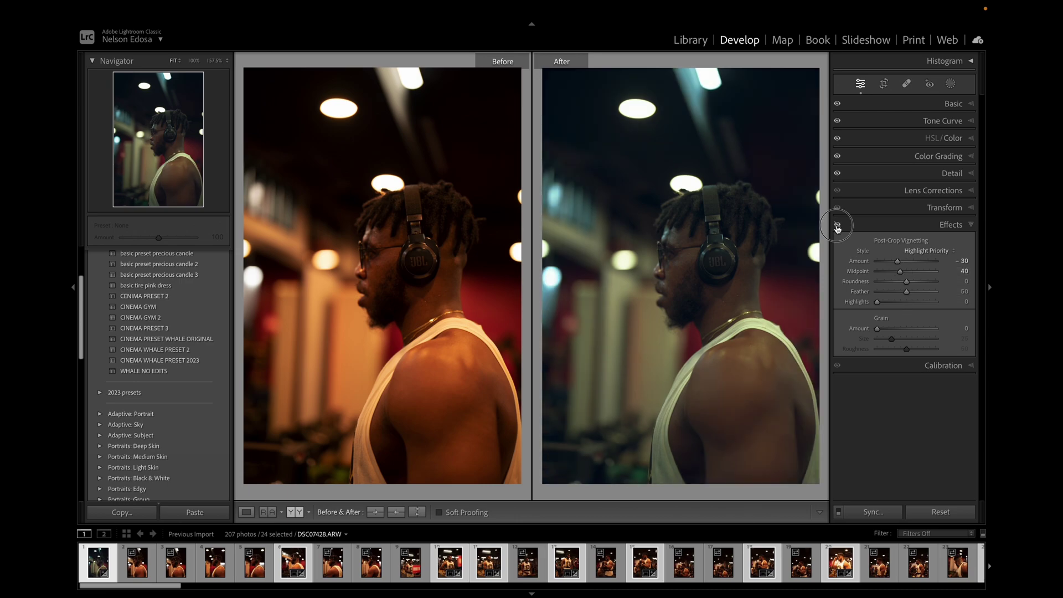
{"action": "left_click", "coordinate": [838, 227]}
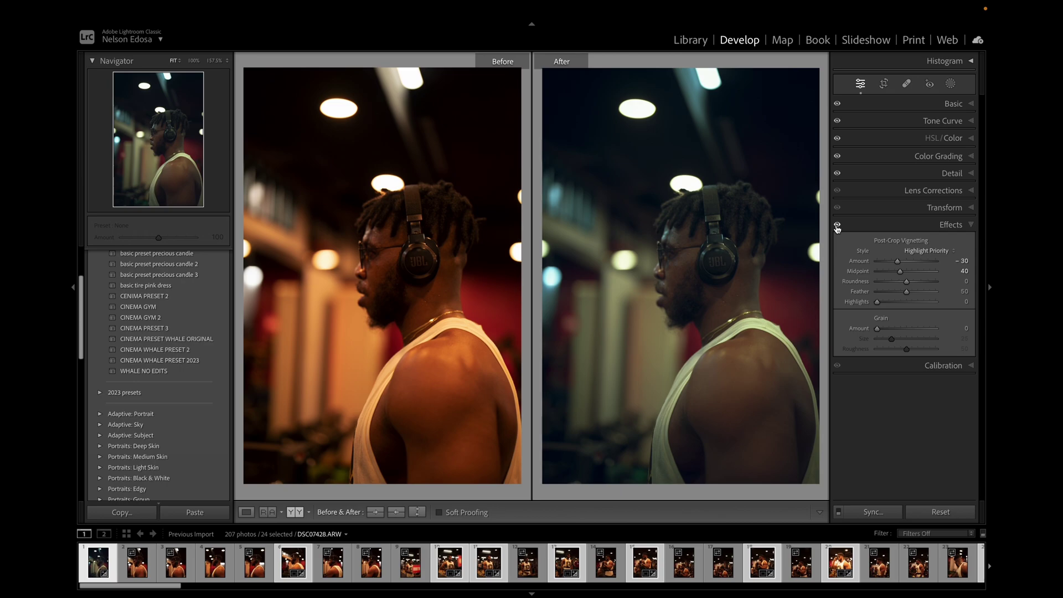
{"action": "left_click", "coordinate": [684, 266]}
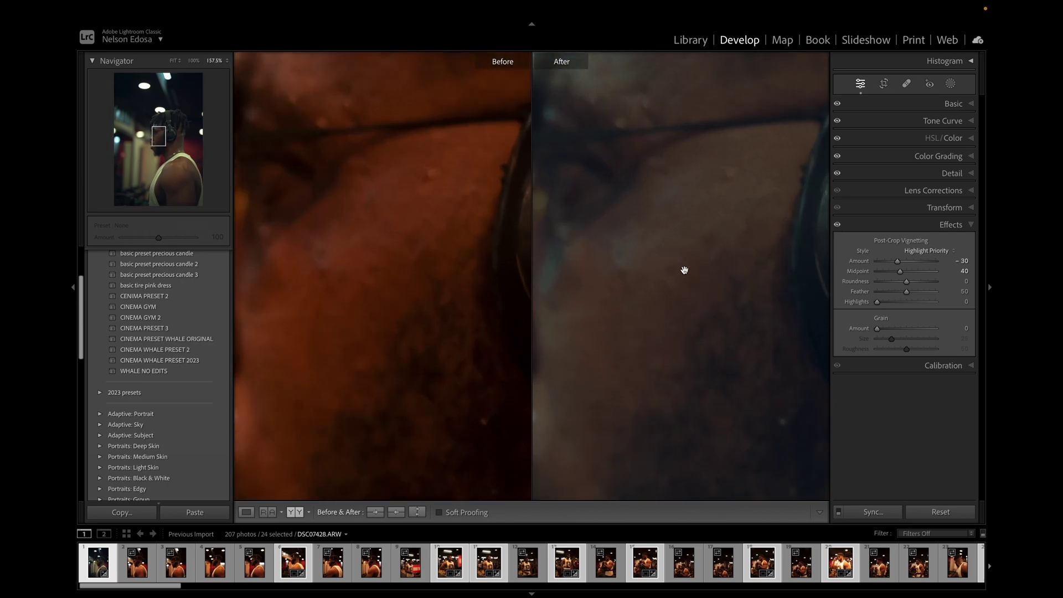
{"action": "left_click", "coordinate": [684, 267]}
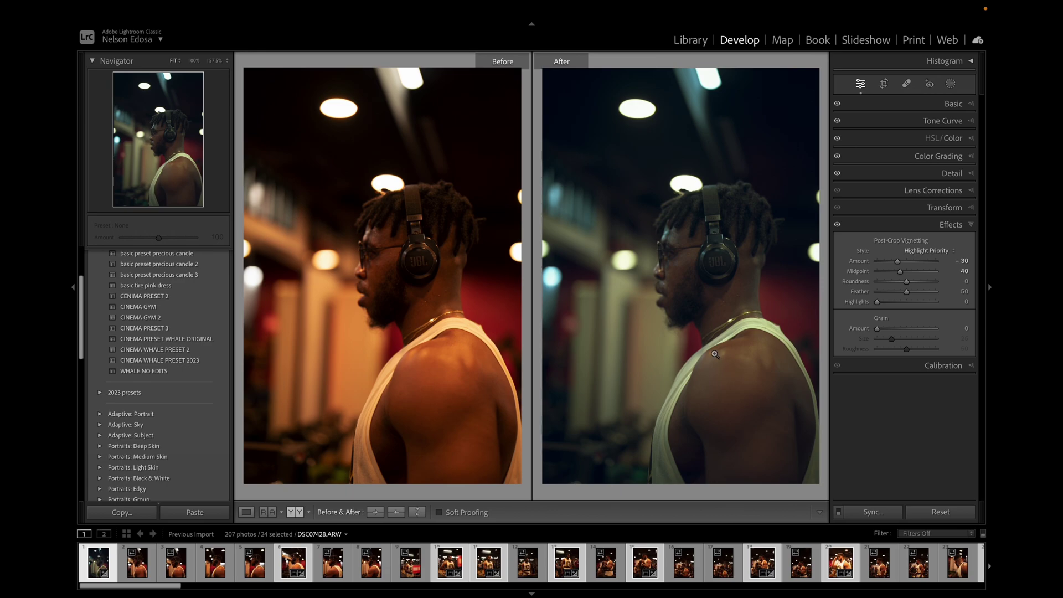
{"action": "left_click", "coordinate": [971, 225]}
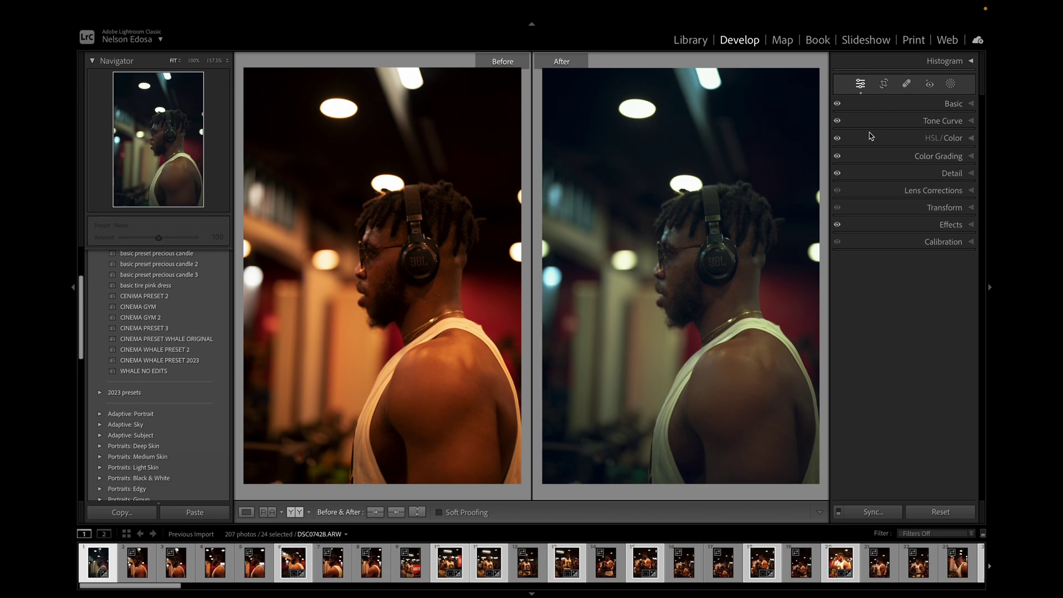
Step: Crop the photo to a 4 x 5 / 8 x 10 aspect ratio, framing the lower part of the image
{"action": "left_click", "coordinate": [884, 84]}
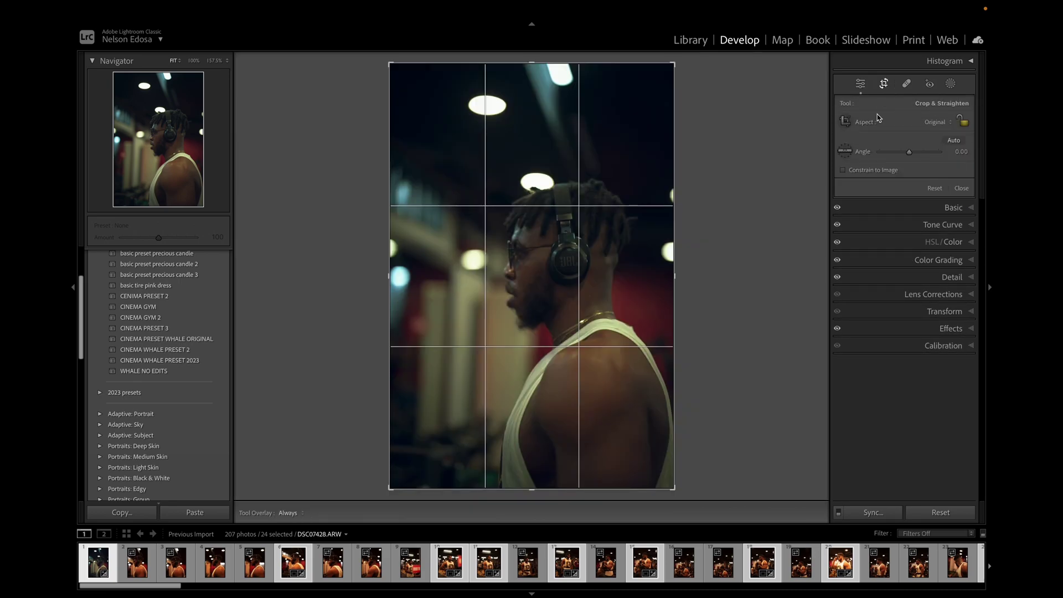
{"action": "left_click", "coordinate": [945, 124]}
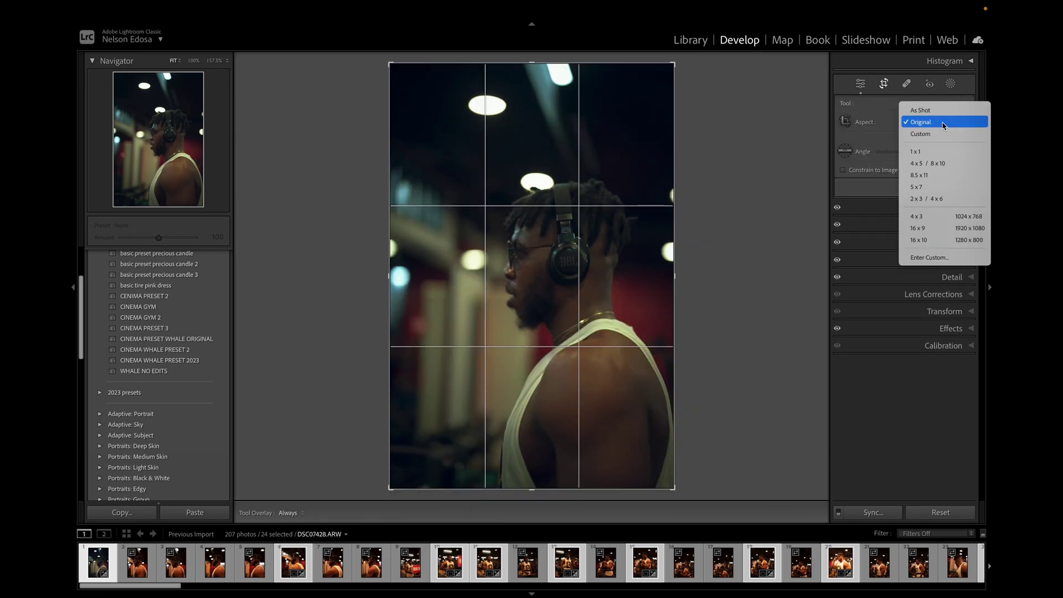
{"action": "left_click", "coordinate": [931, 165]}
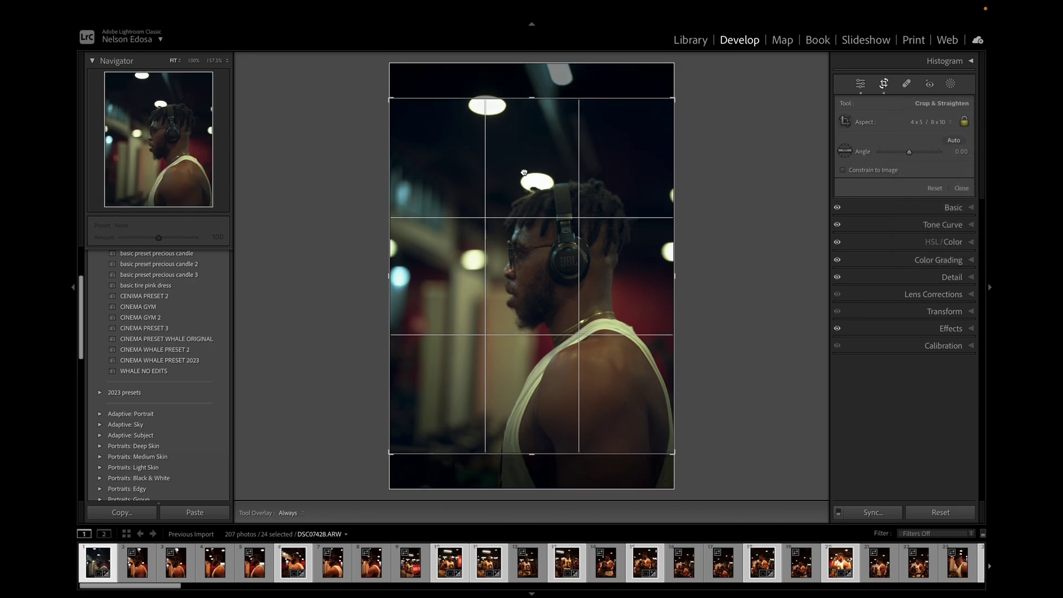
{"action": "left_click_drag", "start_coordinate": [542, 164], "coordinate": [543, 126]}
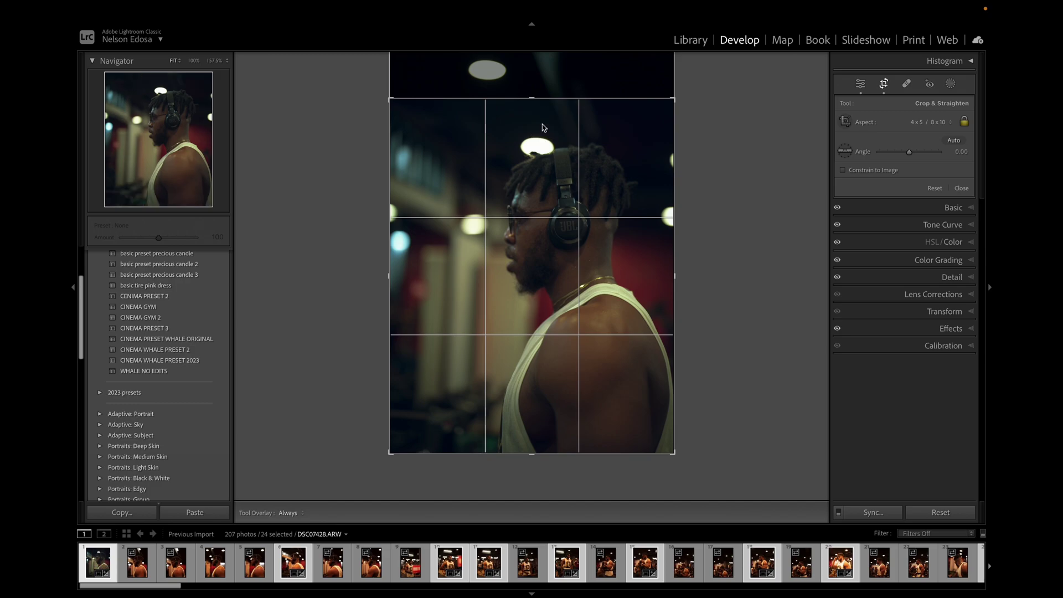
{"action": "key", "text": "Return"}
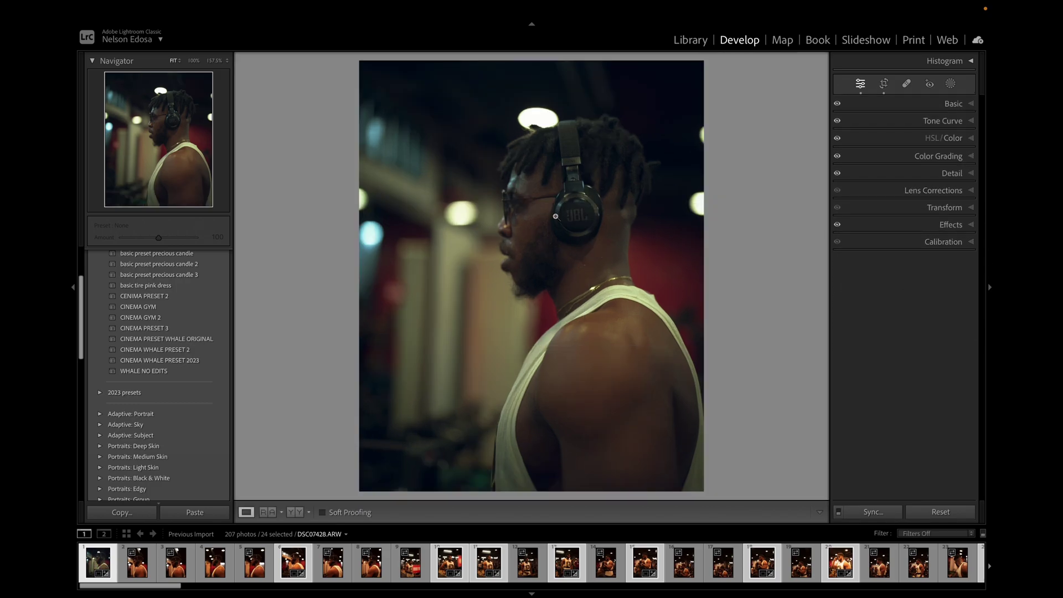
Step: Compare the cropped photo before and after editing side by side and inspect the man's face up close
{"action": "left_click", "coordinate": [293, 515]}
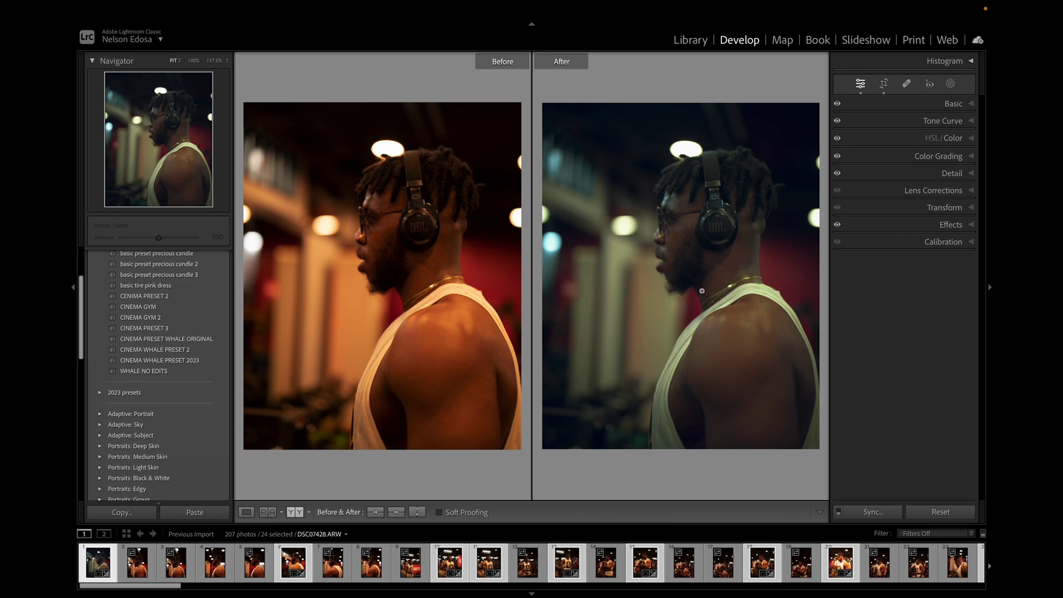
{"action": "left_click", "coordinate": [684, 228]}
{"action": "left_click", "coordinate": [684, 227]}
{"action": "left_click", "coordinate": [684, 233]}
{"action": "left_click", "coordinate": [685, 233]}
{"action": "mouse_move", "coordinate": [800, 5]}
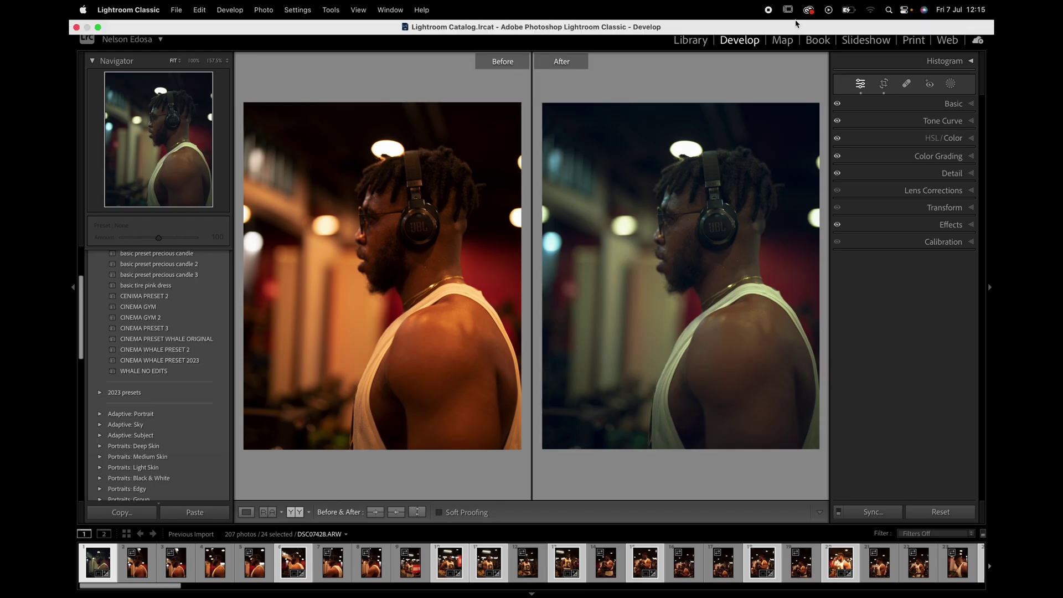